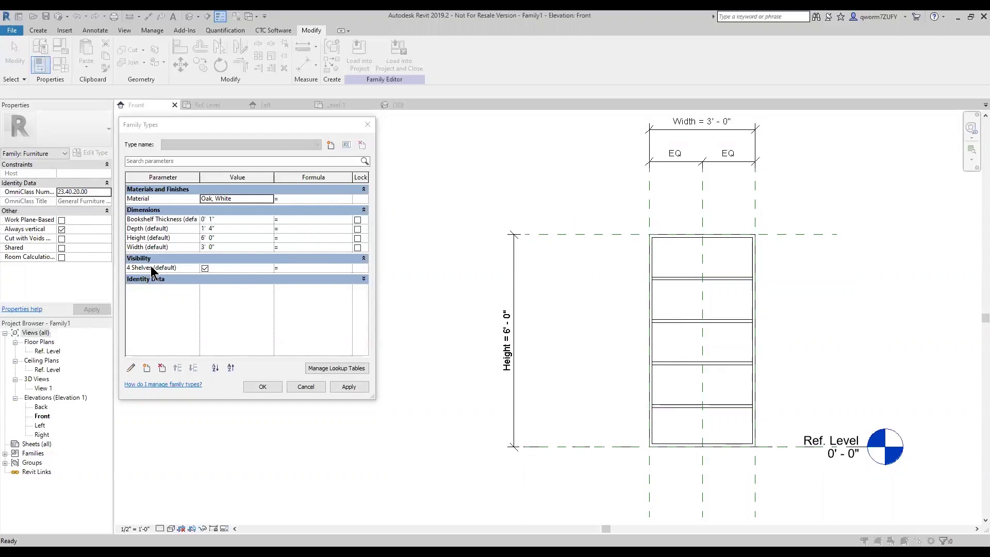
Step: Add a '3 Shelves' Yes/No instance parameter under Visibility and leave its value unchecked
{"action": "left_click", "coordinate": [147, 369]}
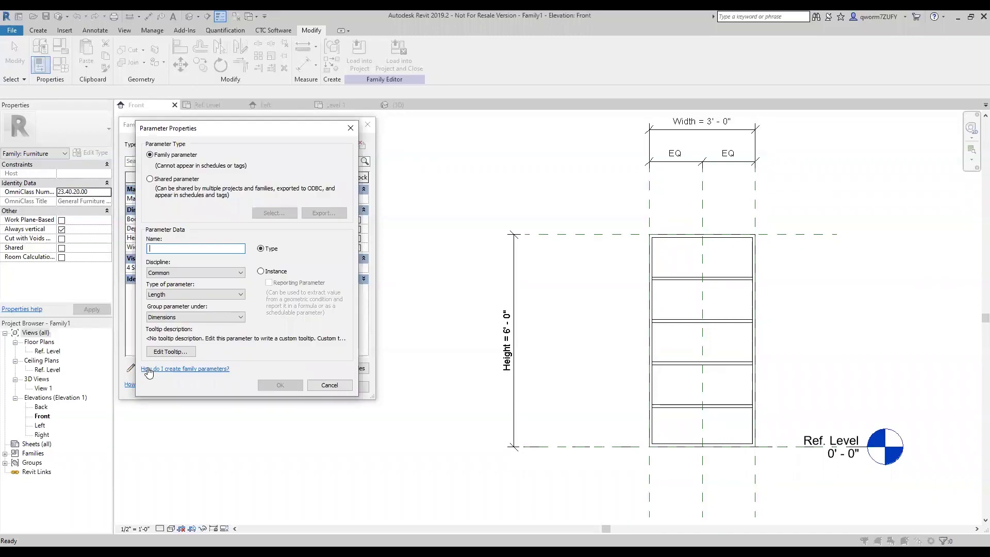
{"action": "type", "text": "3 Shelves"}
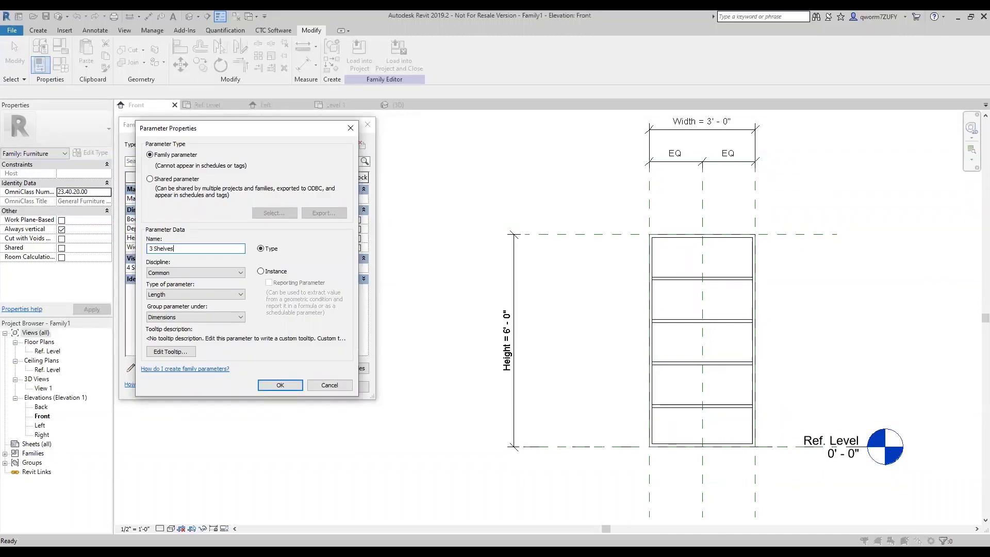
{"action": "left_click", "coordinate": [261, 271]}
{"action": "left_click", "coordinate": [204, 293]}
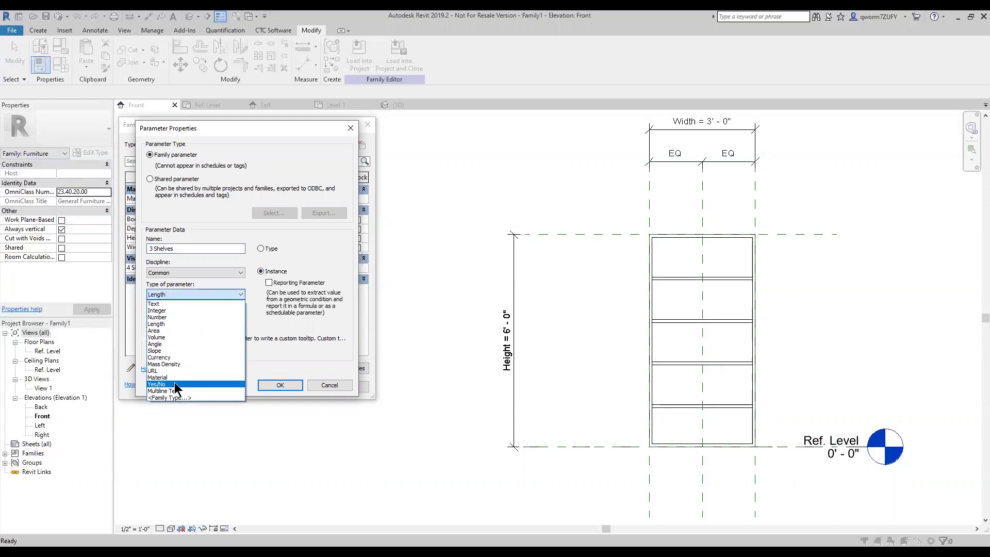
{"action": "left_click", "coordinate": [175, 386]}
{"action": "left_click", "coordinate": [215, 317]}
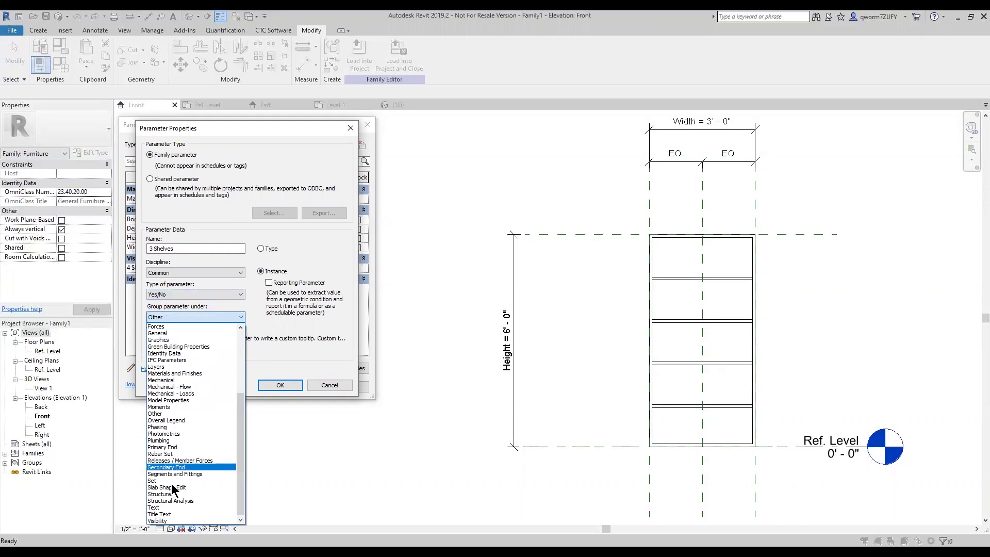
{"action": "left_click", "coordinate": [174, 520]}
{"action": "left_click", "coordinate": [281, 385]}
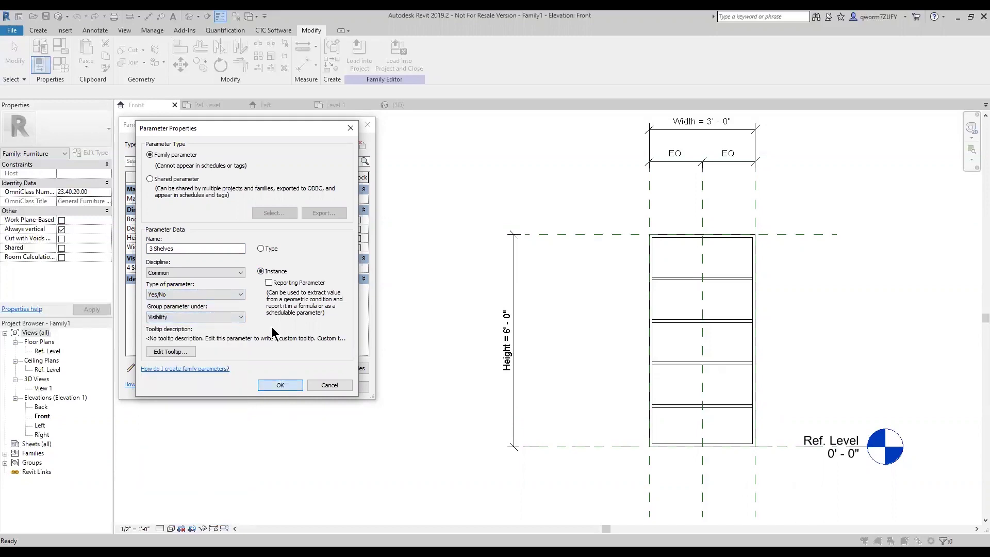
{"action": "left_click", "coordinate": [205, 269]}
{"action": "left_click", "coordinate": [204, 268]}
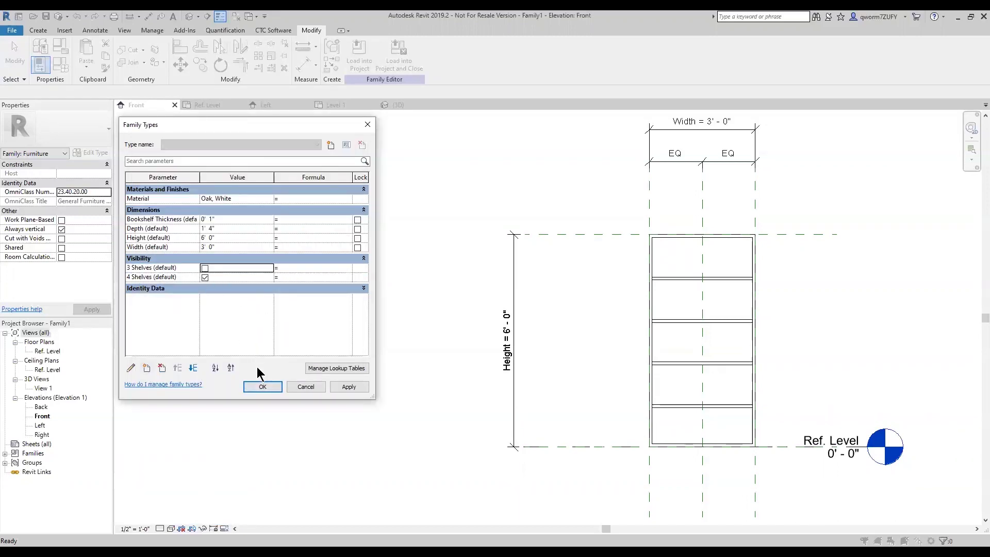
Step: Close Family Types and begin a new extrusion sketch
{"action": "left_click", "coordinate": [262, 387]}
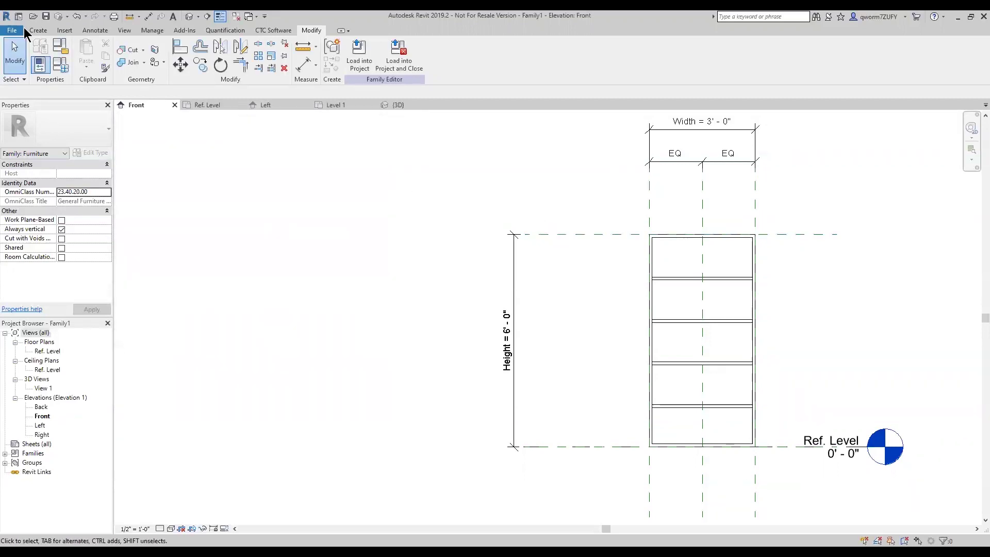
{"action": "left_click", "coordinate": [38, 30]}
{"action": "left_click", "coordinate": [91, 48]}
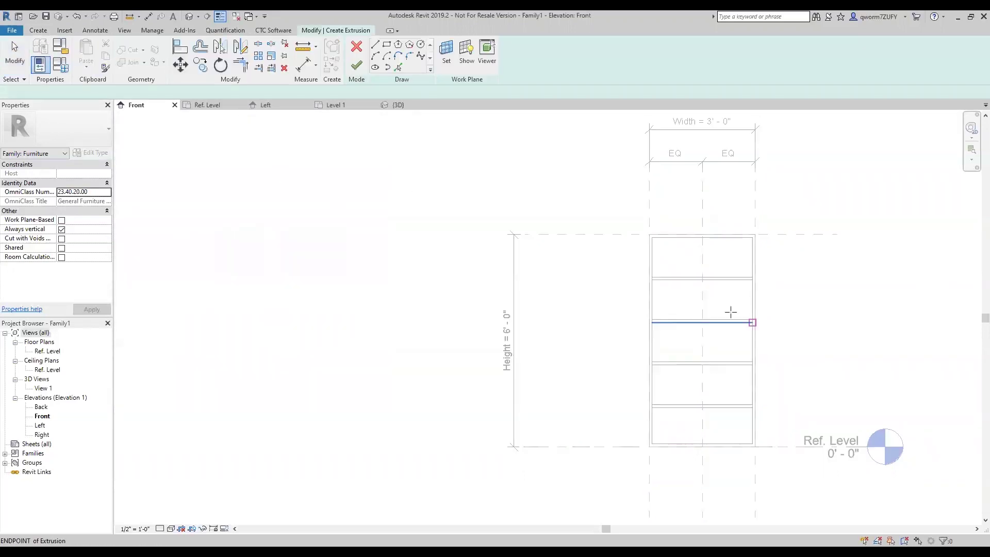
{"action": "scroll", "coordinate": [725, 309], "scroll_direction": "up", "scroll_amount": 4}
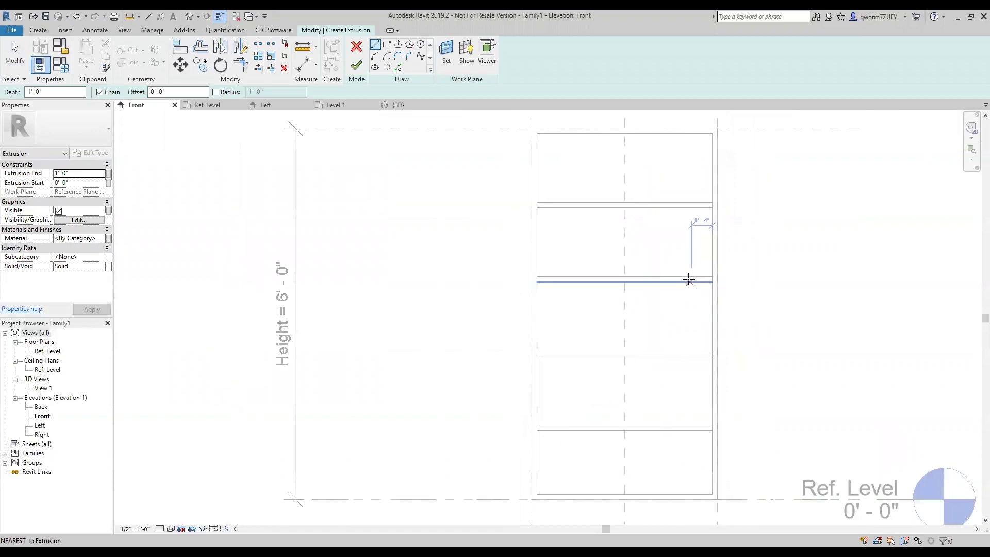
Step: Draw three horizontal reference planes across the bookshelf at upper, middle and lower heights
{"action": "left_click", "coordinate": [38, 30]}
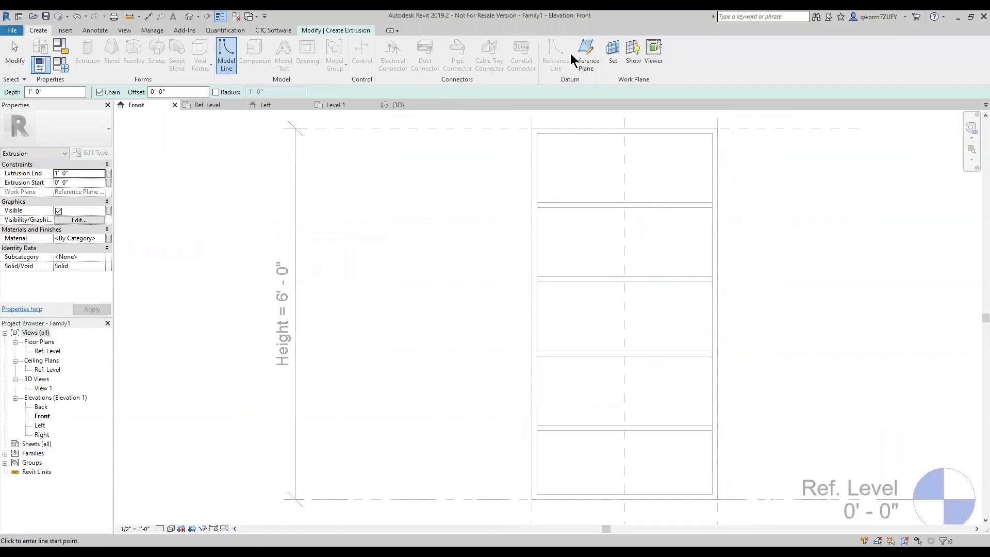
{"action": "left_click", "coordinate": [583, 56]}
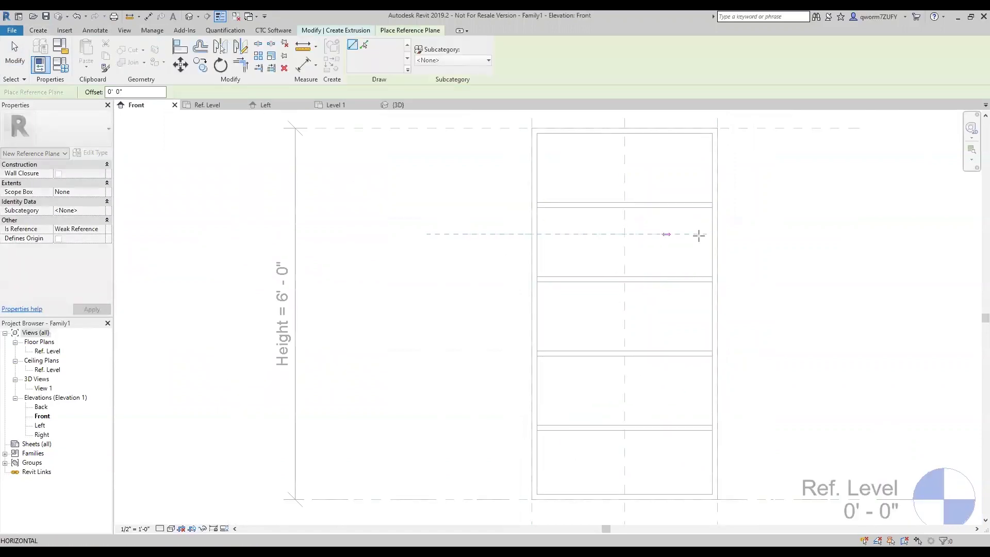
{"action": "left_click", "coordinate": [754, 234]}
{"action": "left_click", "coordinate": [466, 234]}
{"action": "left_click", "coordinate": [468, 332]}
{"action": "left_click", "coordinate": [754, 332]}
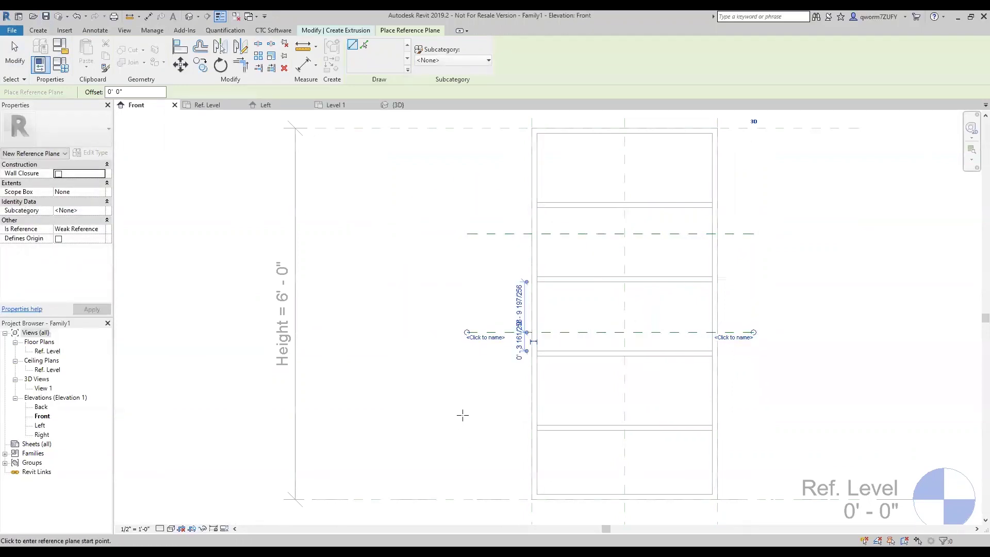
{"action": "left_click", "coordinate": [467, 410]}
{"action": "left_click", "coordinate": [754, 410]}
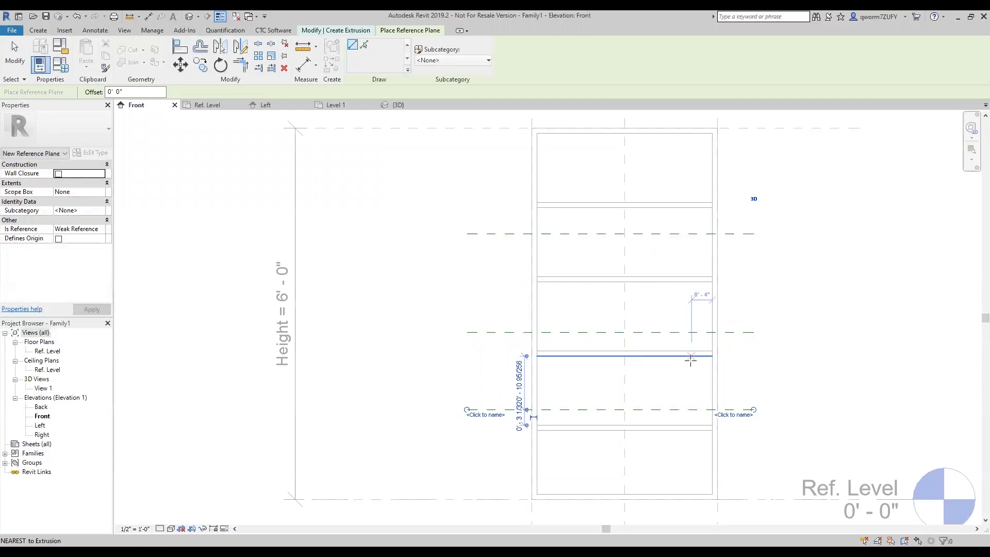
{"action": "key", "text": "Escape"}
{"action": "key", "text": "Escape"}
Step: Dimension Ref. Level, the three planes and the top in one chain, set to EQ
{"action": "left_click", "coordinate": [303, 64]}
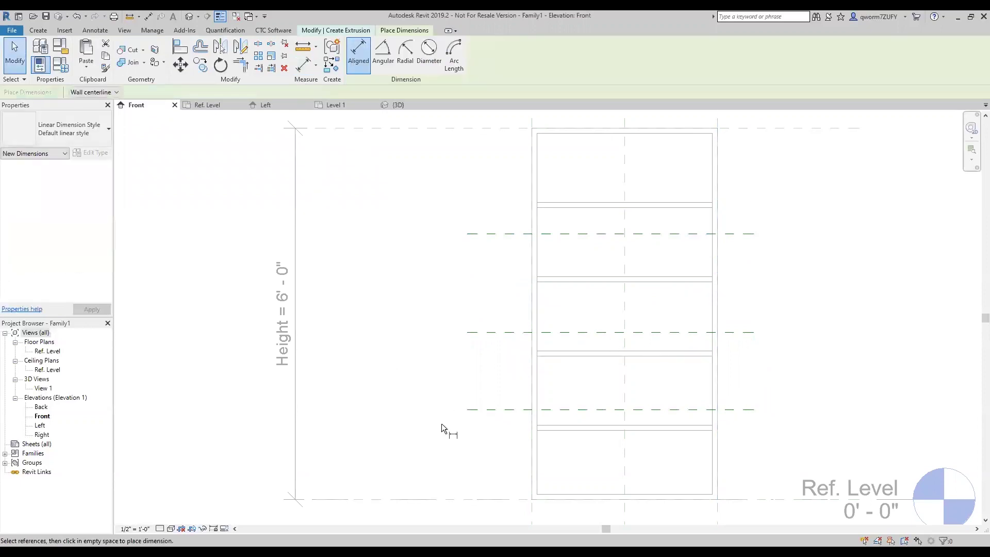
{"action": "left_click", "coordinate": [457, 496]}
{"action": "left_click", "coordinate": [472, 409]}
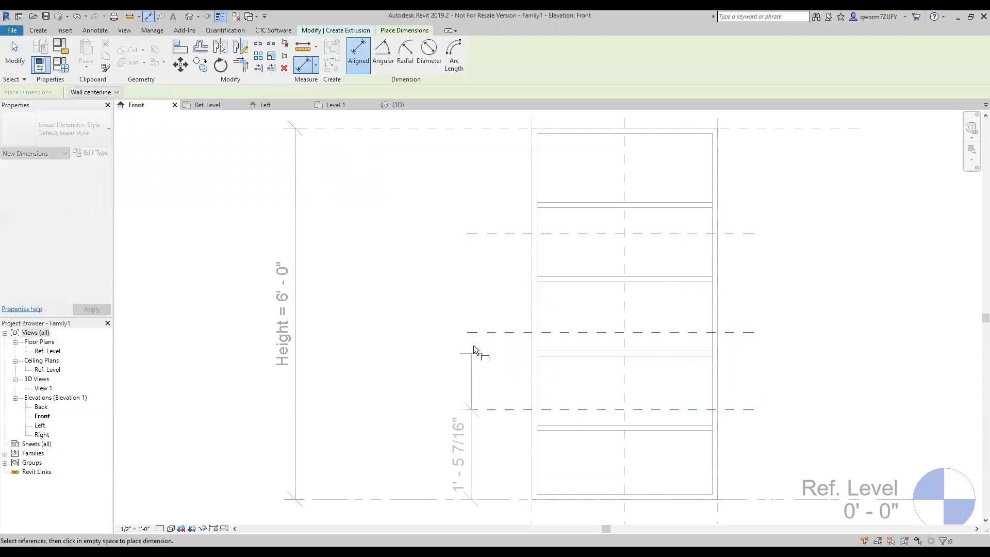
{"action": "left_click", "coordinate": [474, 332]}
{"action": "left_click", "coordinate": [478, 233]}
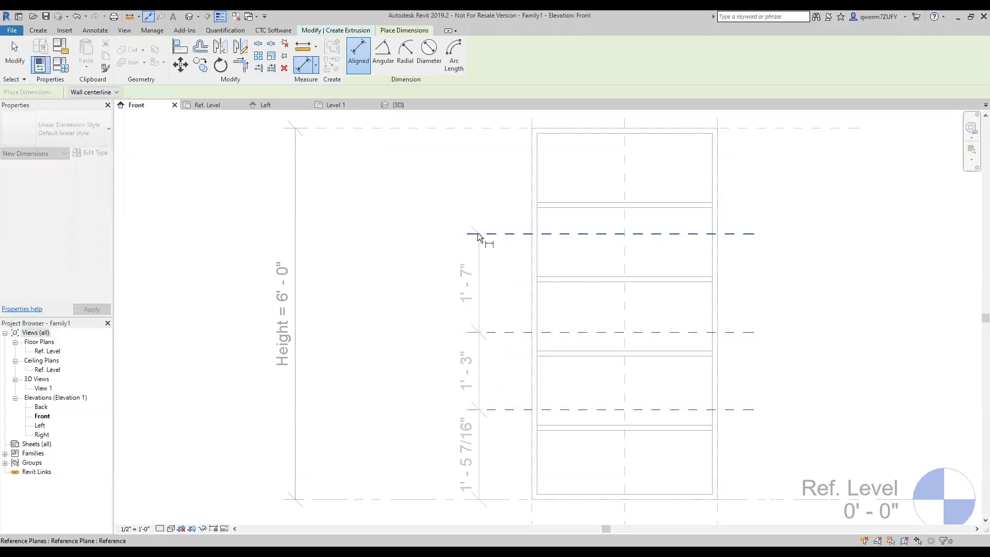
{"action": "left_click", "coordinate": [465, 129]}
{"action": "left_click", "coordinate": [374, 287]}
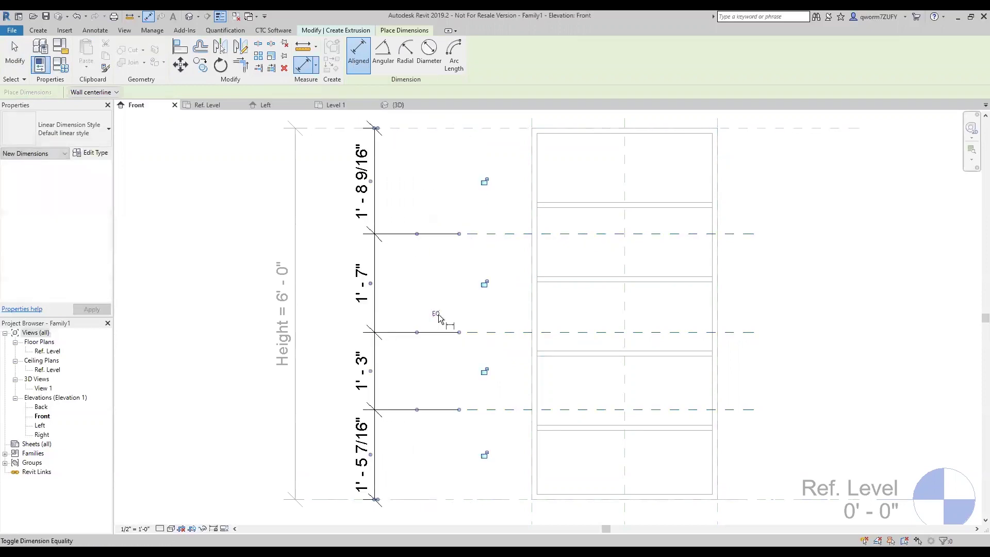
{"action": "left_click", "coordinate": [436, 314]}
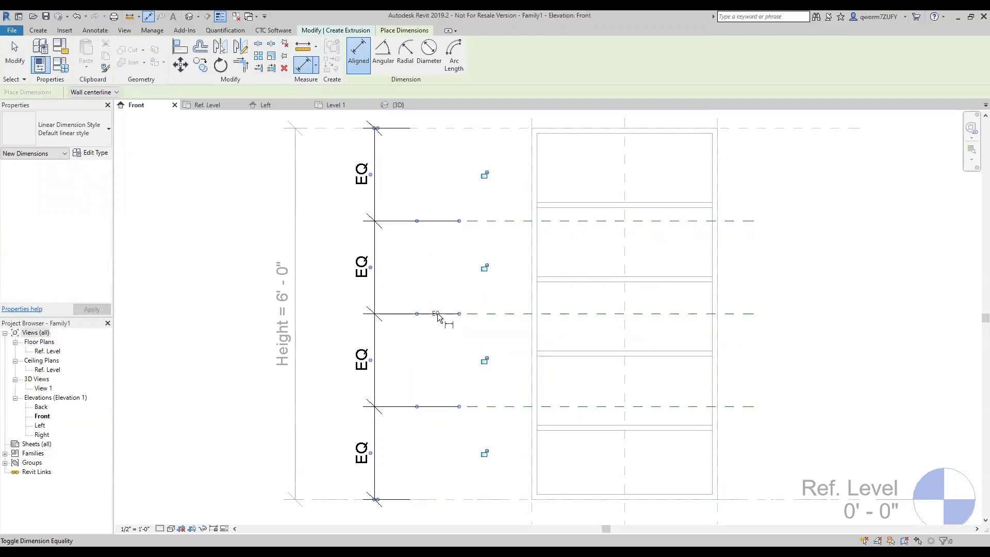
{"action": "key", "text": "Escape"}
{"action": "key", "text": "Escape"}
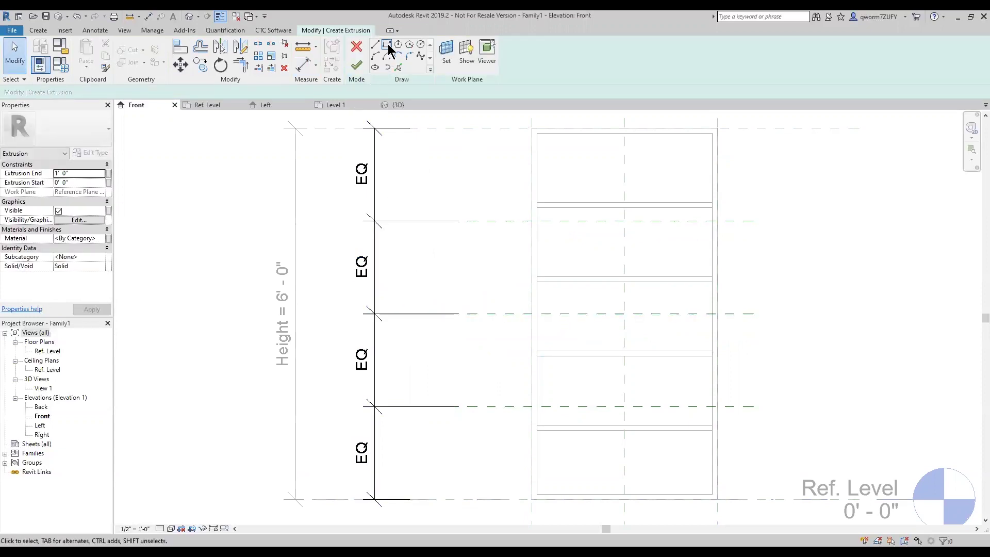
Step: Sketch three thin shelf rectangles, one at each new reference plane
{"action": "left_click", "coordinate": [387, 44]}
{"action": "left_click", "coordinate": [556, 221]}
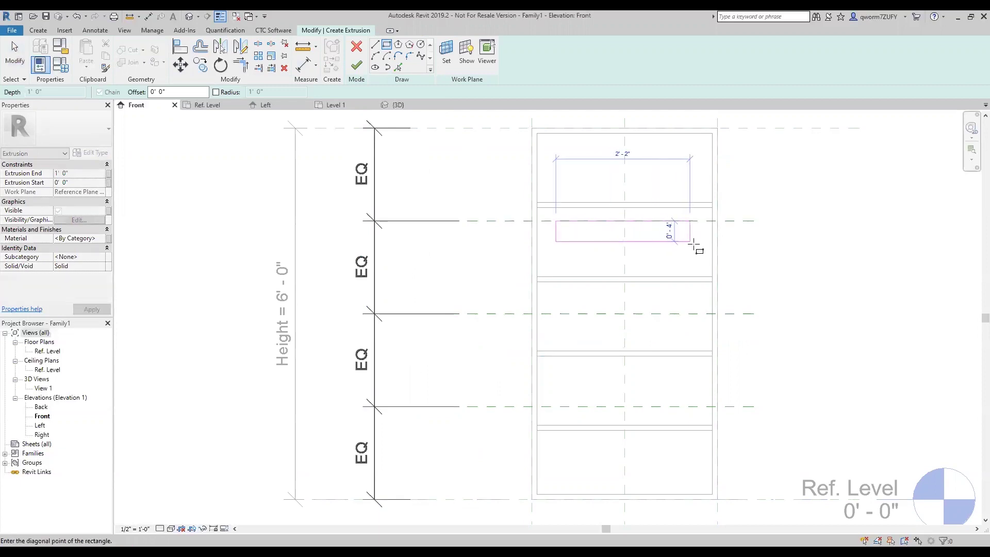
{"action": "left_click", "coordinate": [695, 241]}
{"action": "left_click", "coordinate": [557, 314]}
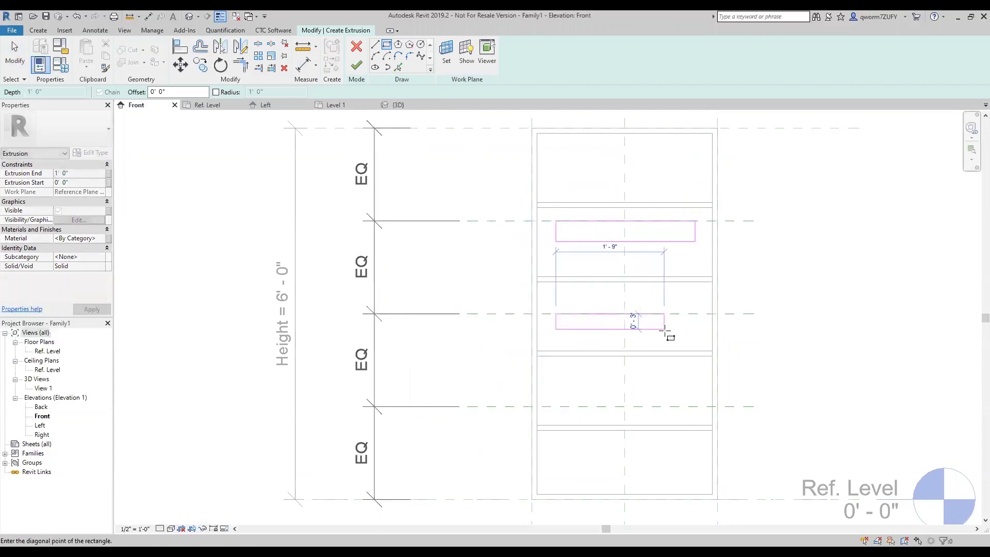
{"action": "left_click", "coordinate": [695, 334]}
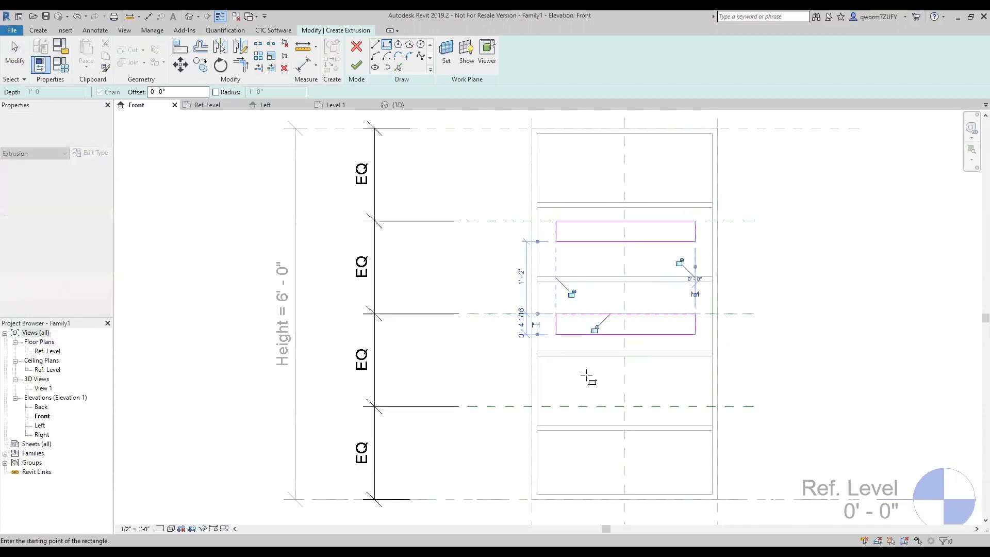
{"action": "left_click", "coordinate": [556, 406]}
{"action": "left_click", "coordinate": [696, 416]}
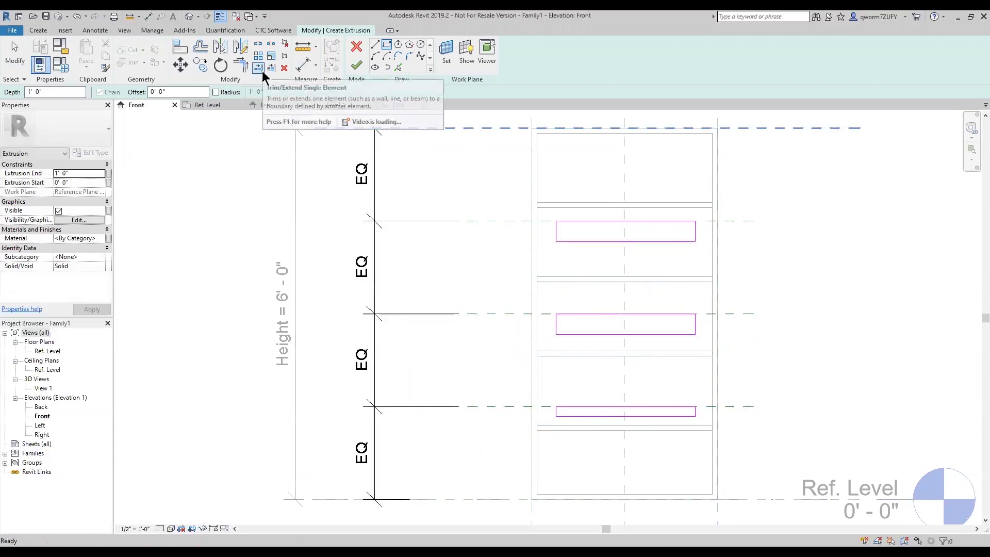
{"action": "key", "text": "Escape"}
Step: Align and lock the shelves' left edges to the bookshelf's inner left side
{"action": "left_click", "coordinate": [180, 47]}
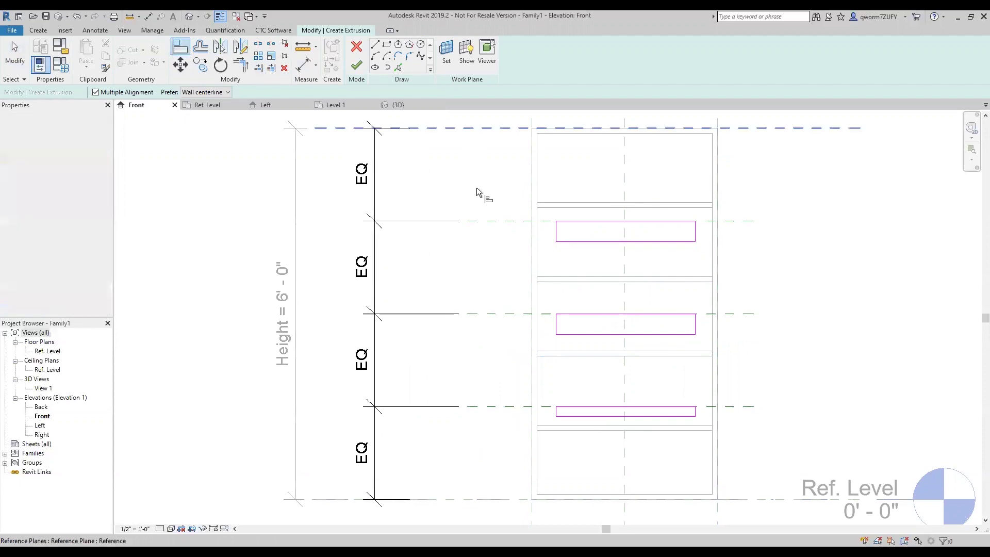
{"action": "left_click", "coordinate": [538, 251]}
{"action": "left_click", "coordinate": [556, 234]}
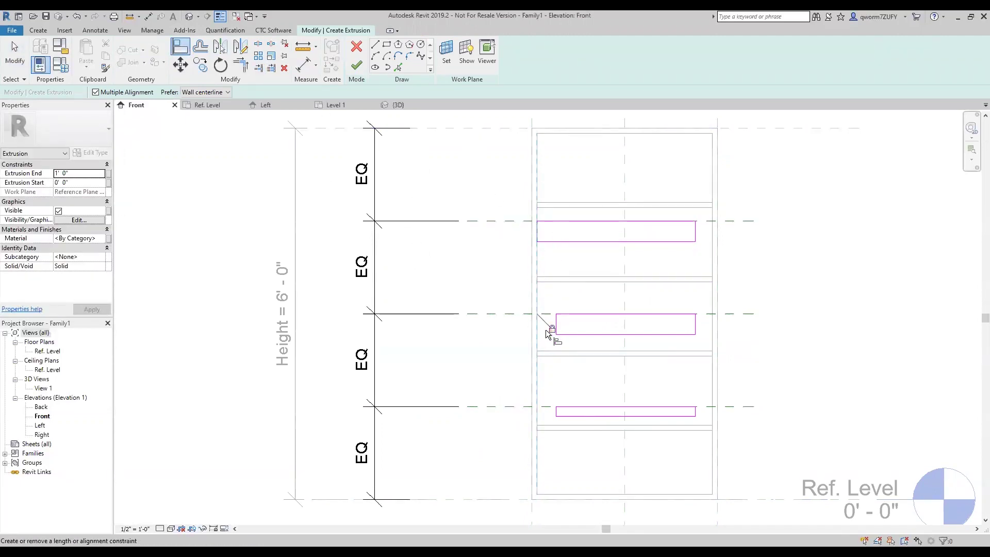
{"action": "left_click", "coordinate": [553, 328]}
{"action": "left_click", "coordinate": [556, 326]}
{"action": "left_click", "coordinate": [552, 329]}
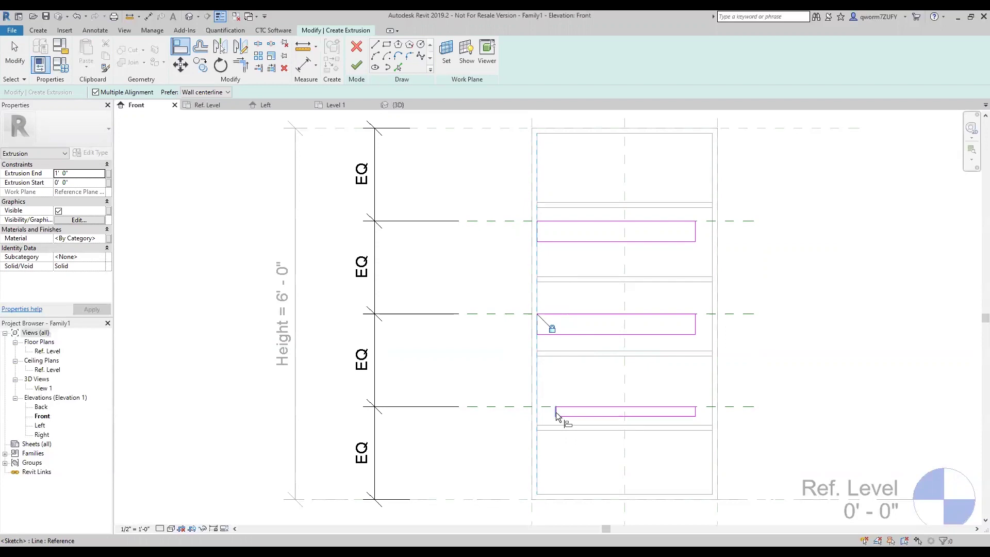
{"action": "left_click", "coordinate": [556, 412]}
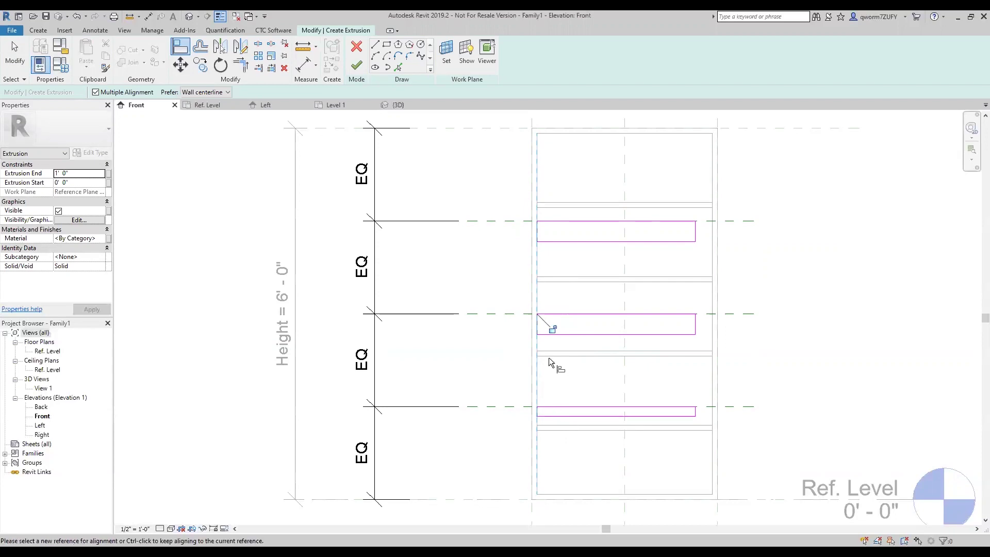
Step: Align the bottom, middle and top shelves' right edges to the right frame side
{"action": "left_click", "coordinate": [710, 378]}
{"action": "left_click", "coordinate": [695, 413]}
{"action": "left_click", "coordinate": [696, 324]}
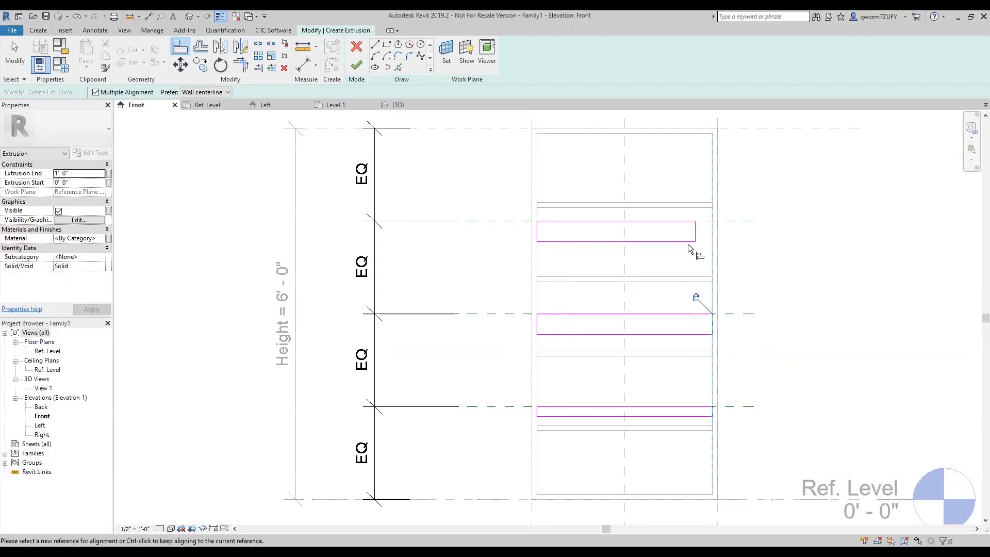
{"action": "left_click", "coordinate": [695, 230]}
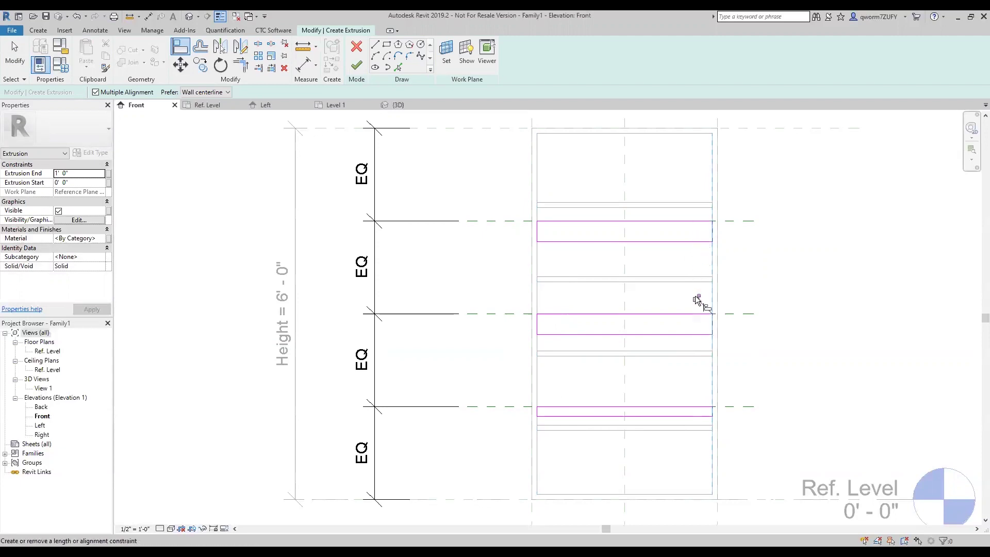
{"action": "key", "text": "Escape"}
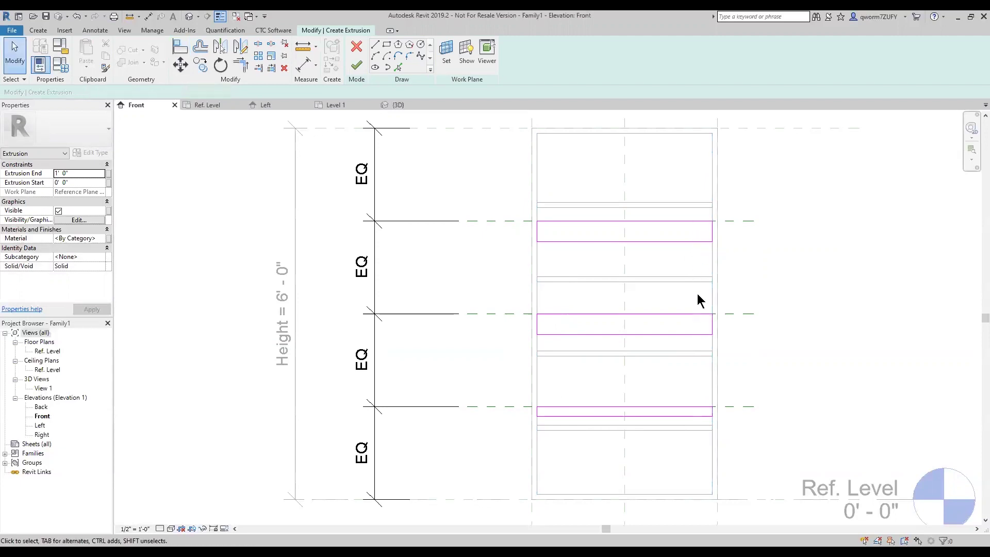
Step: Dimension each shelf's thickness (0' - 4", 0' - 4 1/16", 0' - 1 31/32") beside the frame
{"action": "left_click", "coordinate": [304, 65]}
{"action": "left_click", "coordinate": [685, 236]}
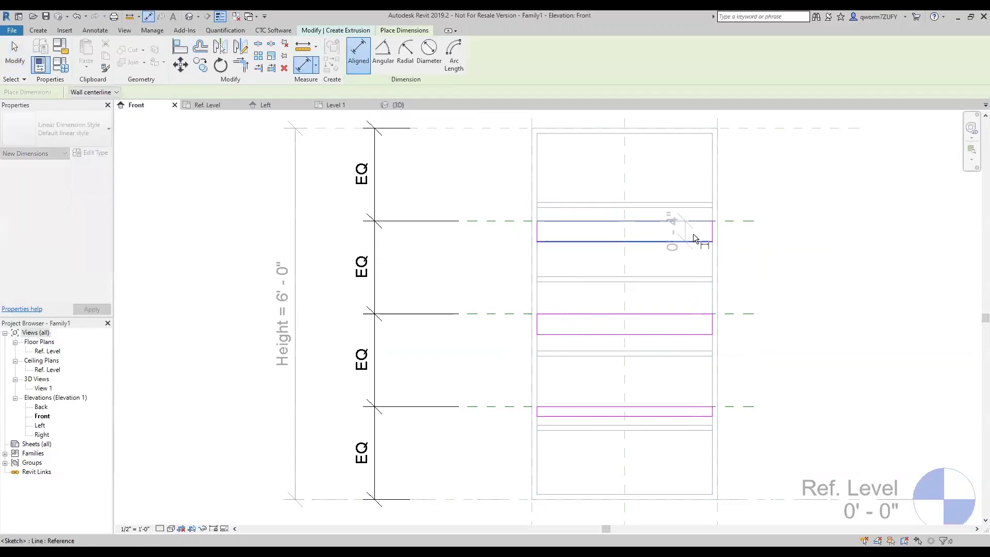
{"action": "left_click", "coordinate": [693, 240]}
{"action": "left_click", "coordinate": [835, 217]}
{"action": "left_click", "coordinate": [689, 313]}
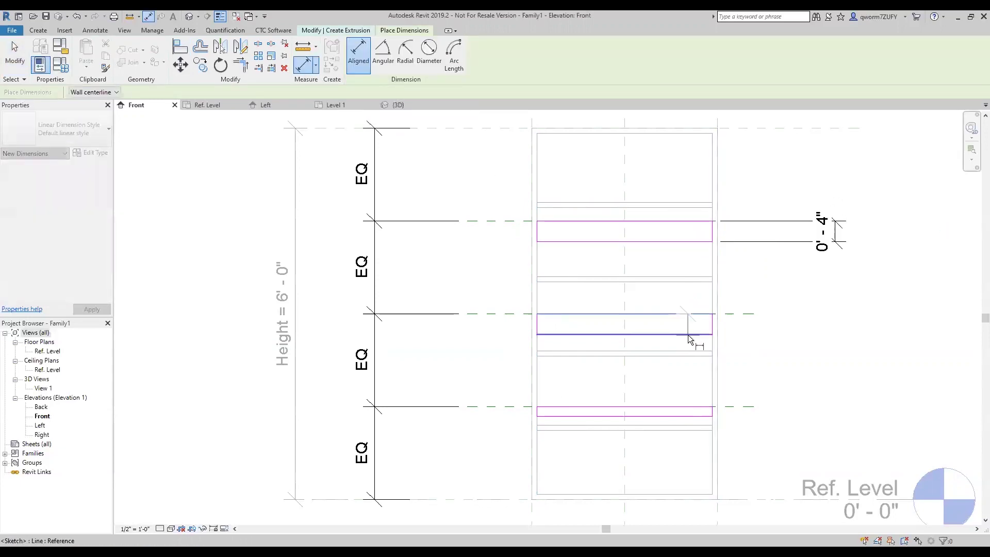
{"action": "left_click", "coordinate": [688, 334]}
{"action": "left_click", "coordinate": [833, 297]}
{"action": "left_click", "coordinate": [671, 415]}
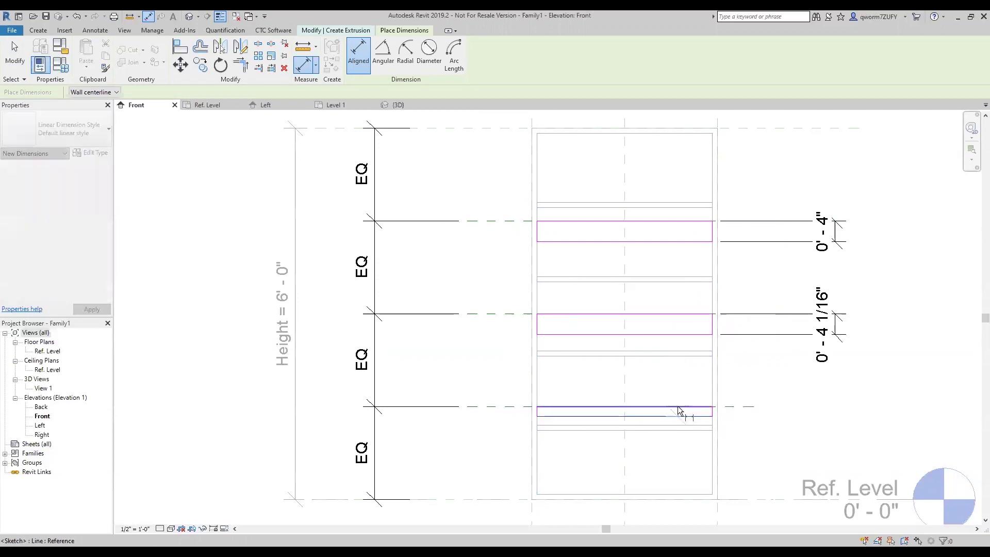
{"action": "left_click", "coordinate": [676, 407]}
{"action": "left_click", "coordinate": [834, 389]}
{"action": "key", "text": "Escape"}
{"action": "key", "text": "Escape"}
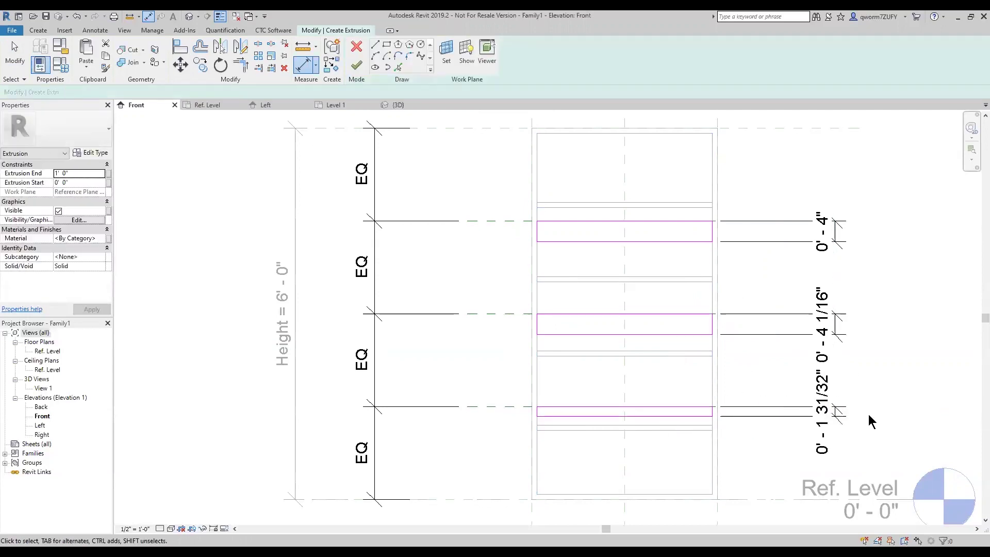
Step: Label the three thickness dimensions with the Bookshelf Thickness parameter
{"action": "left_click_drag", "start_coordinate": [870, 415], "coordinate": [729, 204]}
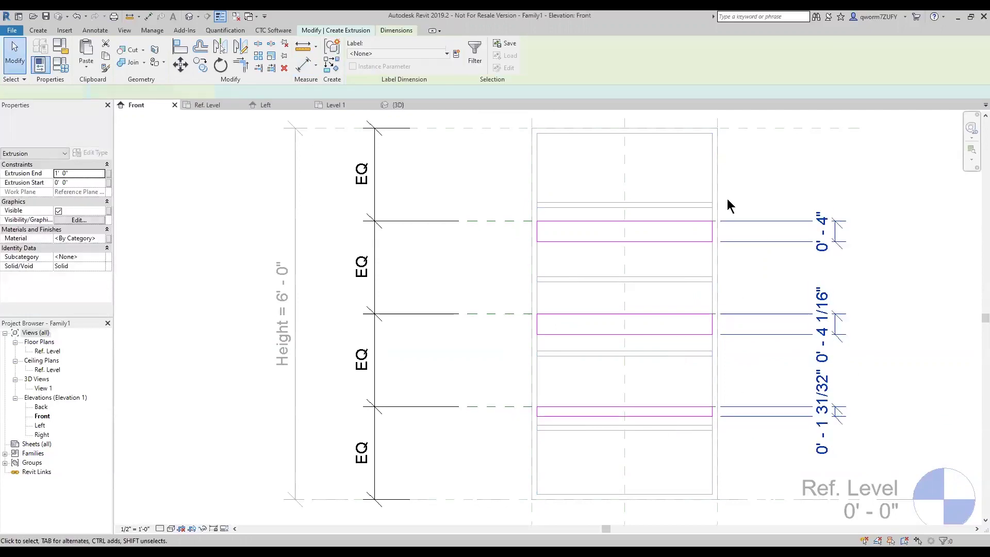
{"action": "left_click", "coordinate": [376, 53]}
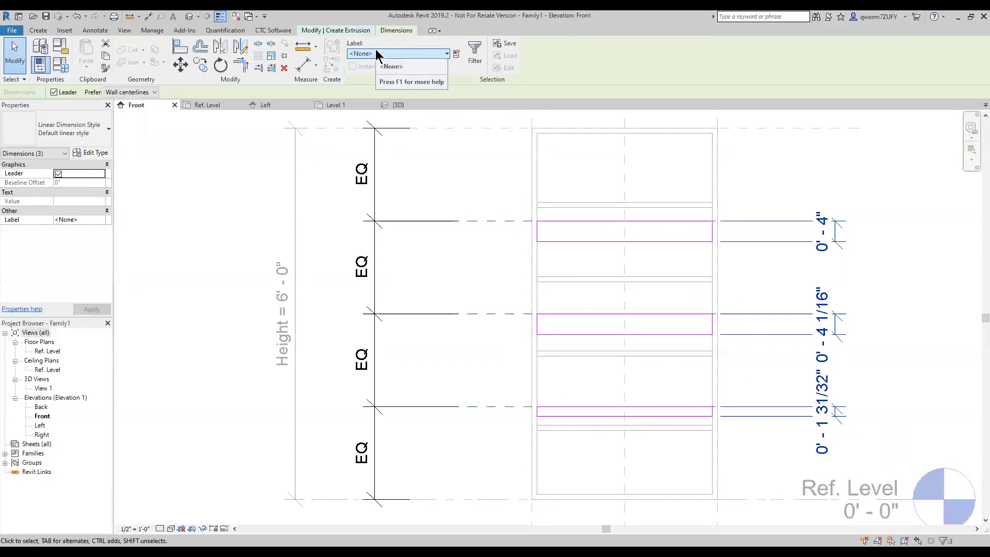
{"action": "left_click", "coordinate": [376, 53]}
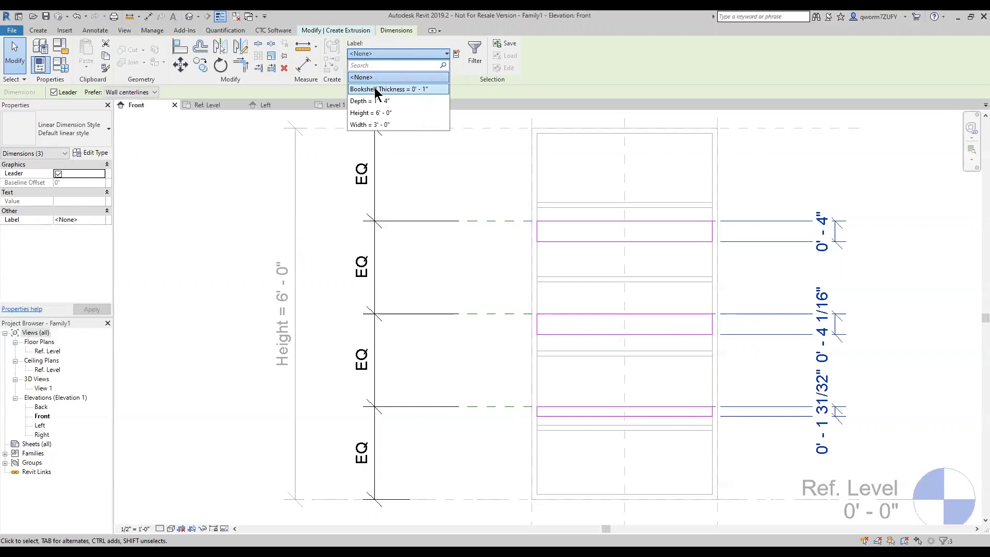
{"action": "left_click", "coordinate": [374, 89]}
{"action": "left_click", "coordinate": [757, 188]}
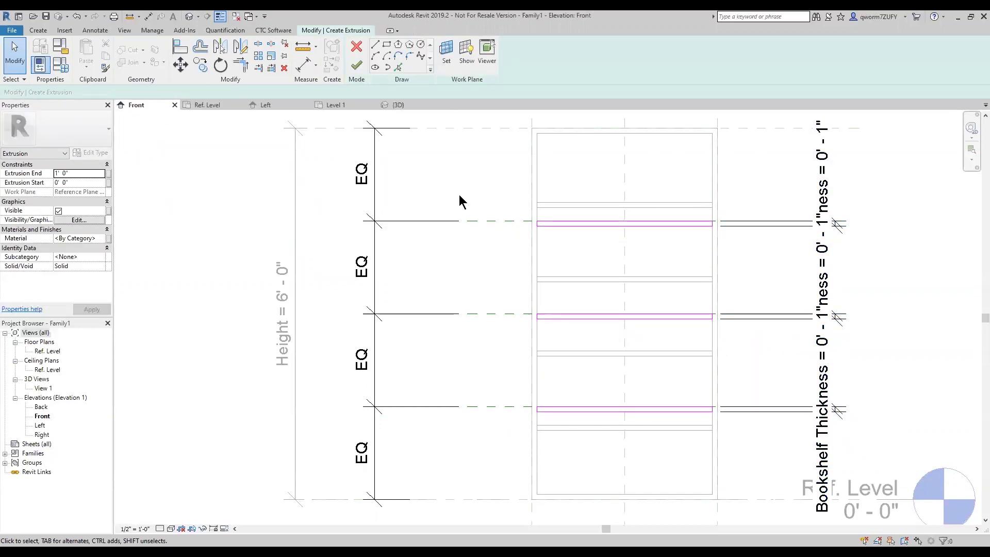
Step: Finish the shelf extrusion and stretch its depth to 1' 4" in the Left elevation
{"action": "left_click", "coordinate": [356, 66]}
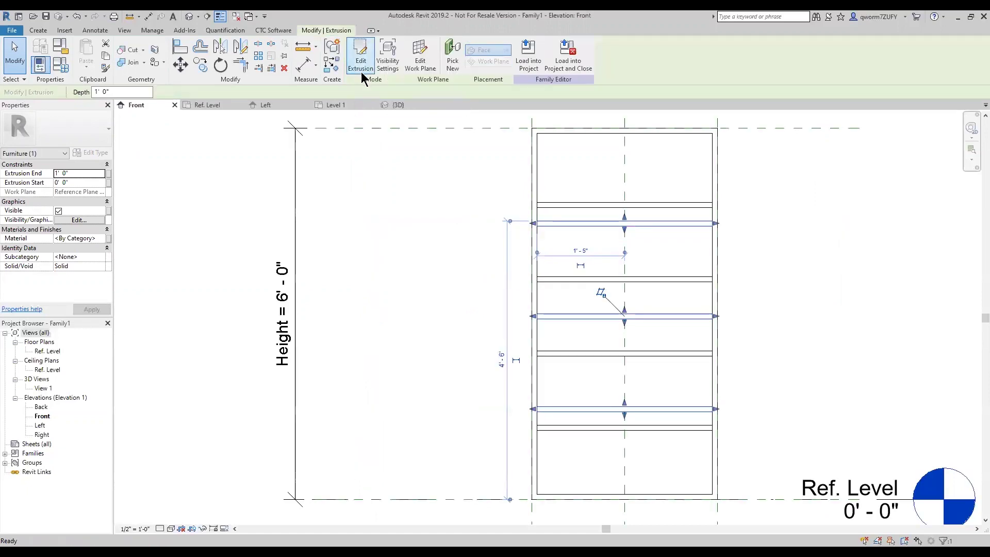
{"action": "left_click", "coordinate": [270, 104]}
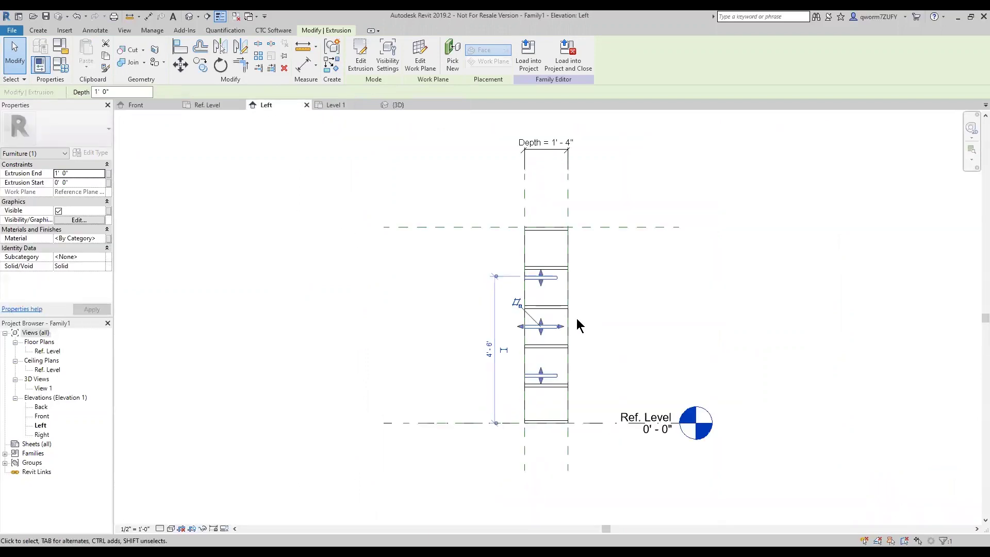
{"action": "left_click_drag", "start_coordinate": [563, 327], "coordinate": [568, 326]}
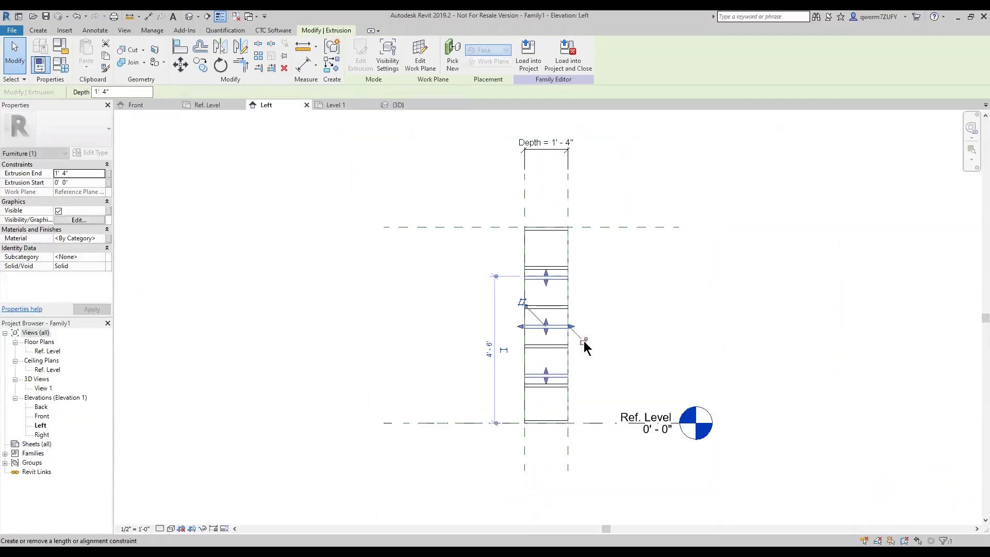
{"action": "left_click", "coordinate": [137, 105]}
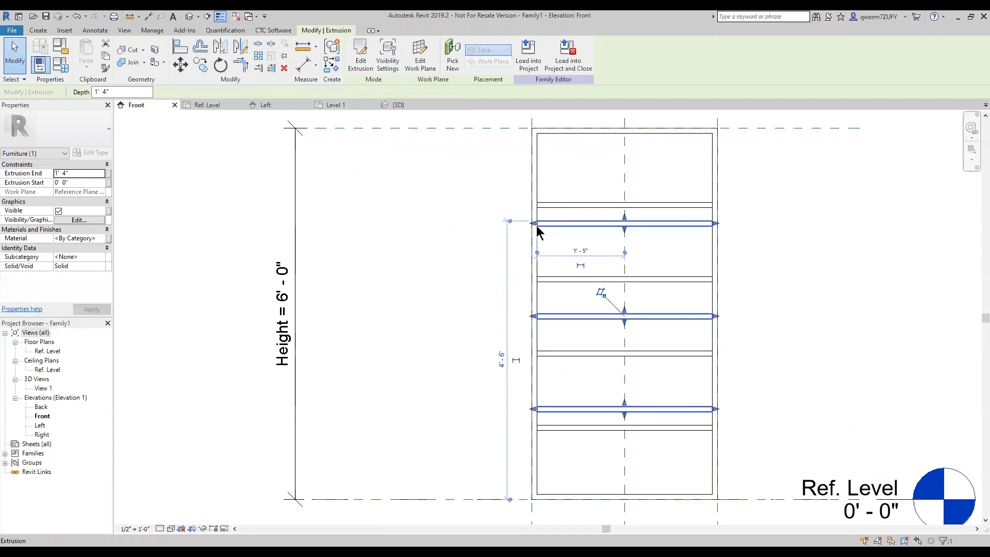
Step: Tie the new shelves' visibility to the 3 Shelves parameter
{"action": "left_click", "coordinate": [110, 211]}
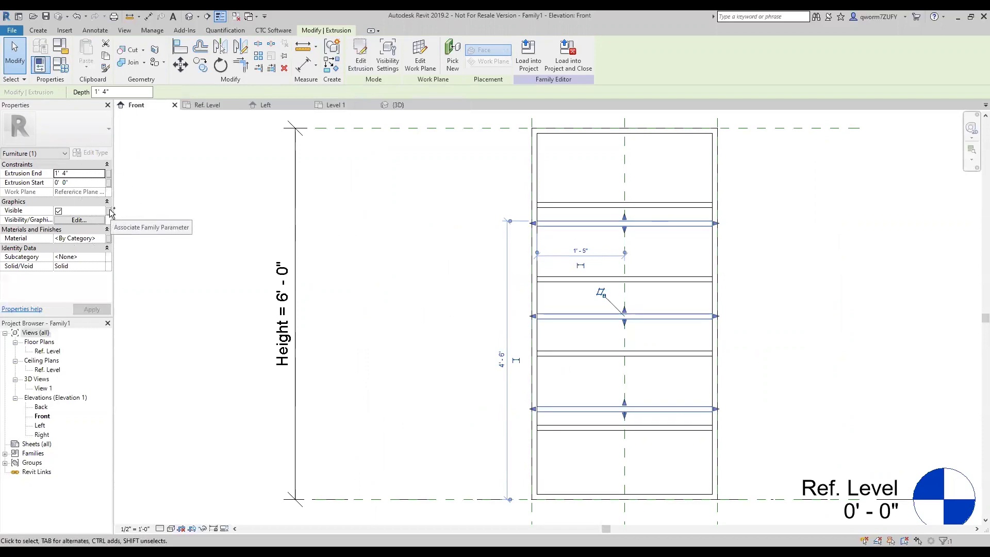
{"action": "left_click", "coordinate": [110, 212]}
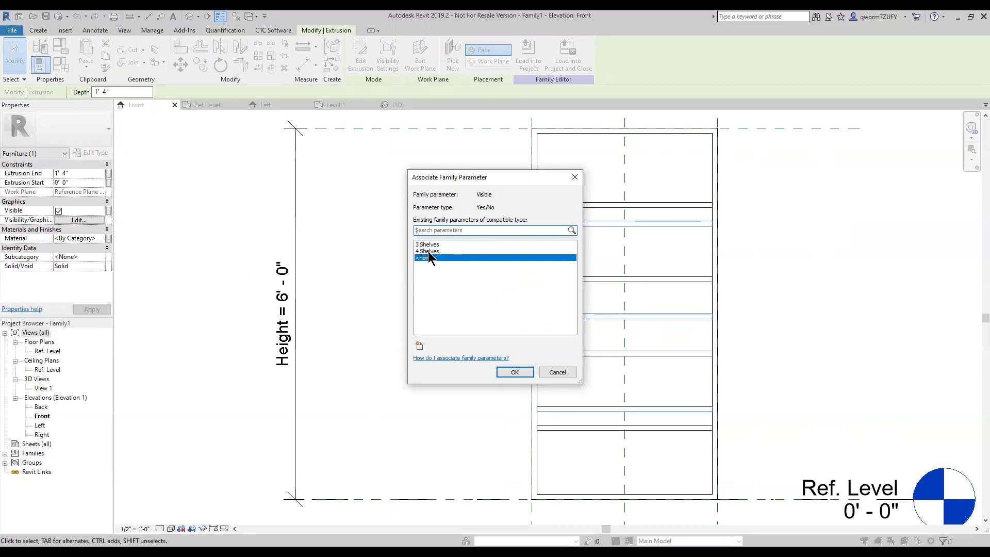
{"action": "left_click", "coordinate": [433, 245]}
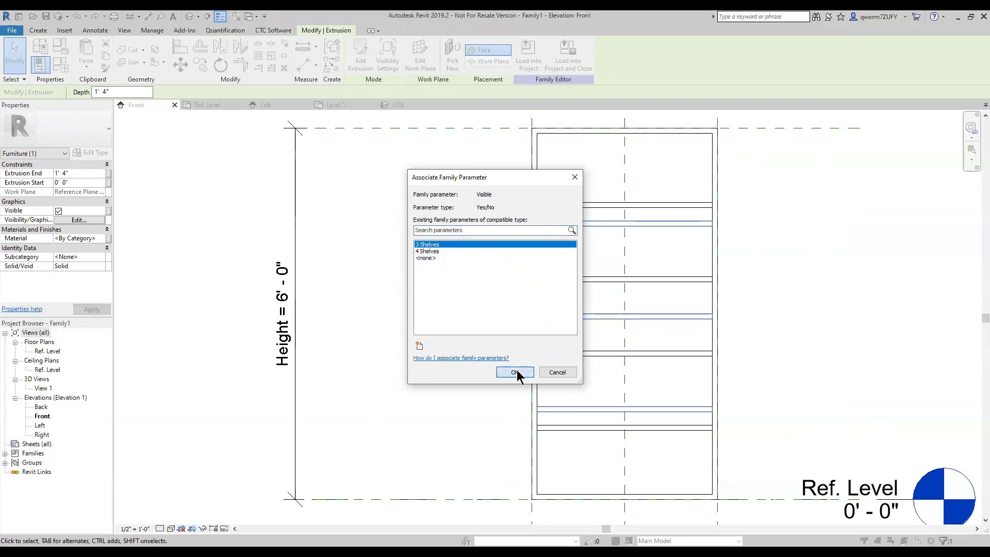
{"action": "double_click", "coordinate": [438, 244]}
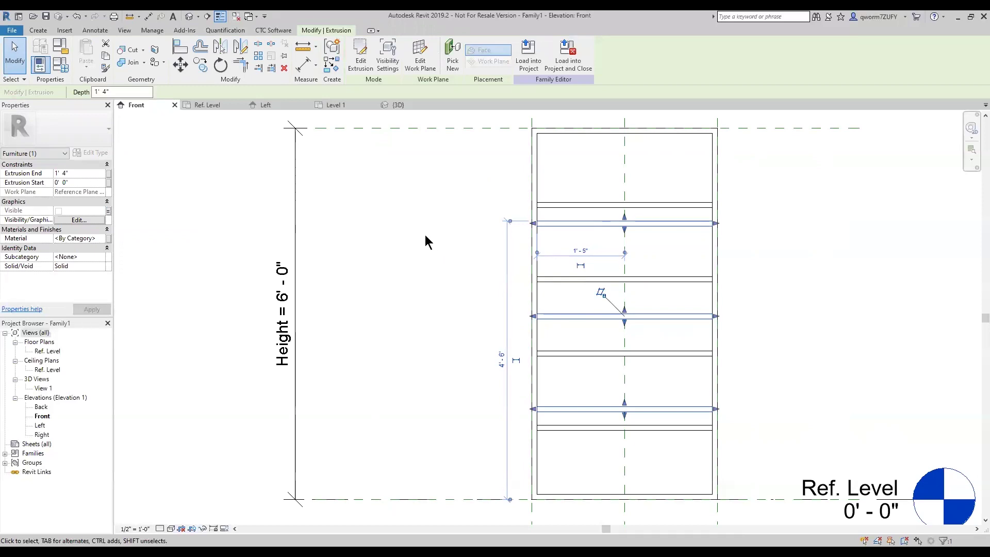
{"action": "left_click", "coordinate": [426, 234]}
Step: Link the three bookshelf extrusions' material to the Material family parameter
{"action": "scroll", "coordinate": [449, 222], "scroll_direction": "down", "scroll_amount": 4}
{"action": "middle_click_drag", "start_coordinate": [490, 261], "coordinate": [593, 297]}
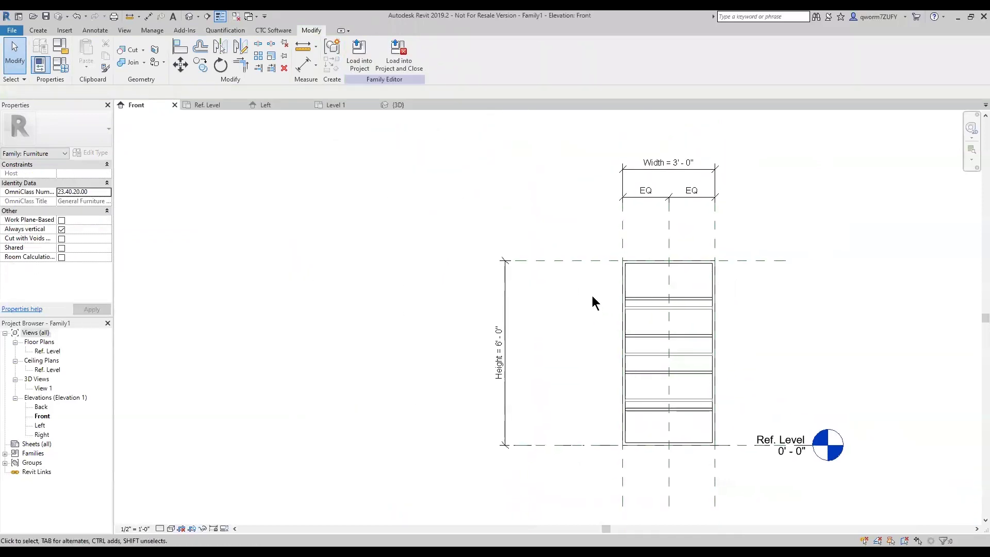
{"action": "left_click_drag", "start_coordinate": [585, 239], "coordinate": [734, 453]}
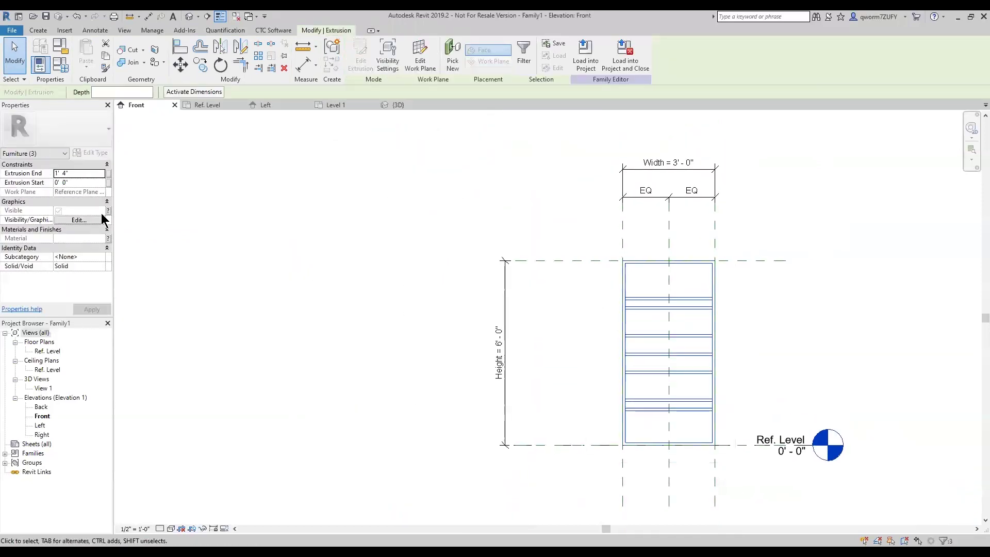
{"action": "left_click", "coordinate": [109, 238]}
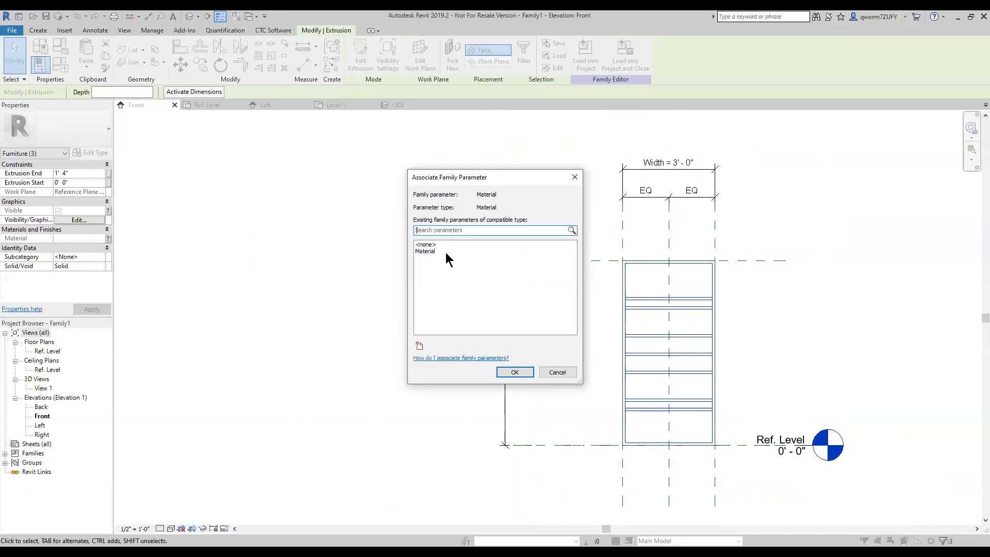
{"action": "left_click", "coordinate": [445, 251]}
{"action": "left_click", "coordinate": [516, 372]}
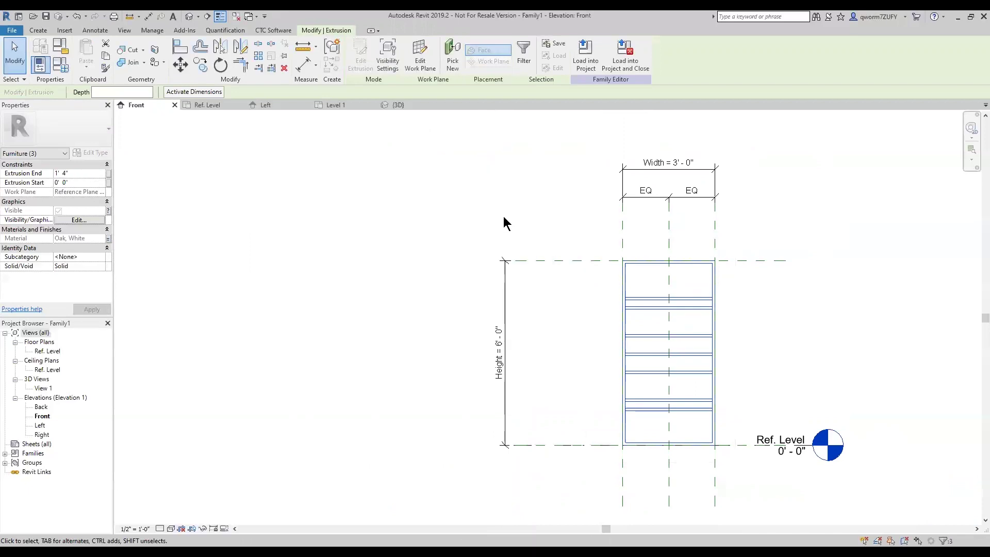
{"action": "left_click", "coordinate": [516, 215]}
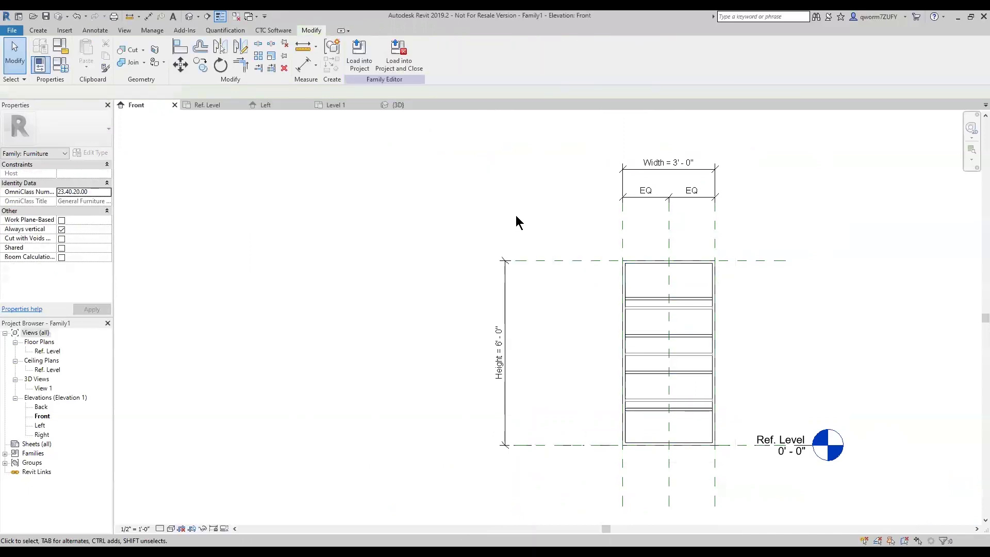
Step: Give the 3 Shelves parameter the formula if(Height > 4', 1 > 2, 2 > 1)
{"action": "left_click", "coordinate": [61, 65]}
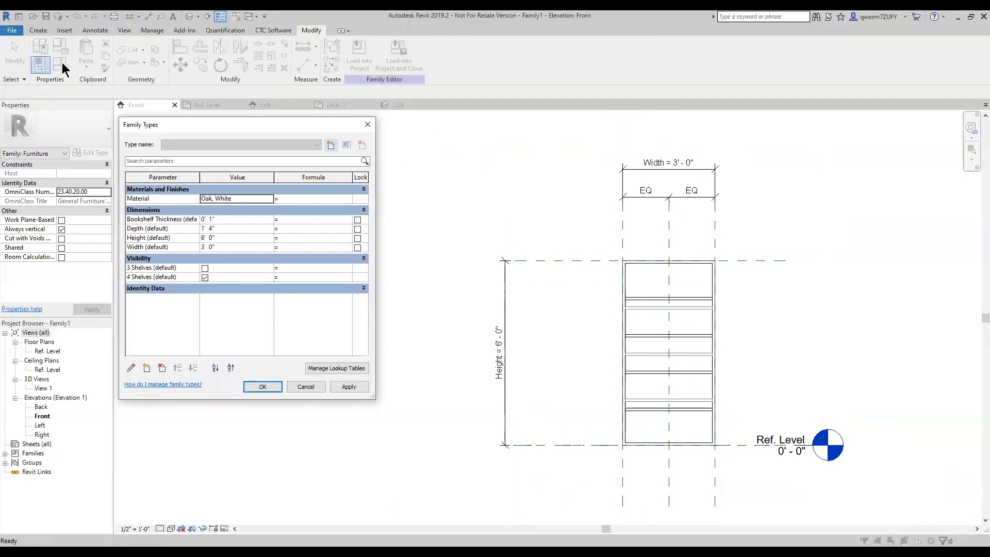
{"action": "left_click", "coordinate": [291, 268]}
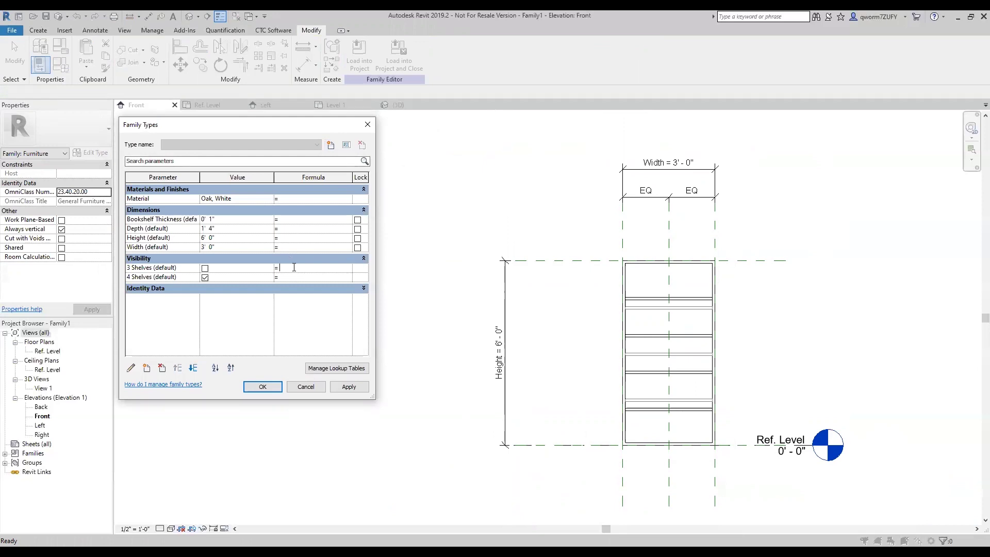
{"action": "type", "text": "if(Height > 4', 1 > 2, 2 > 1)"}
{"action": "left_click", "coordinate": [346, 387]}
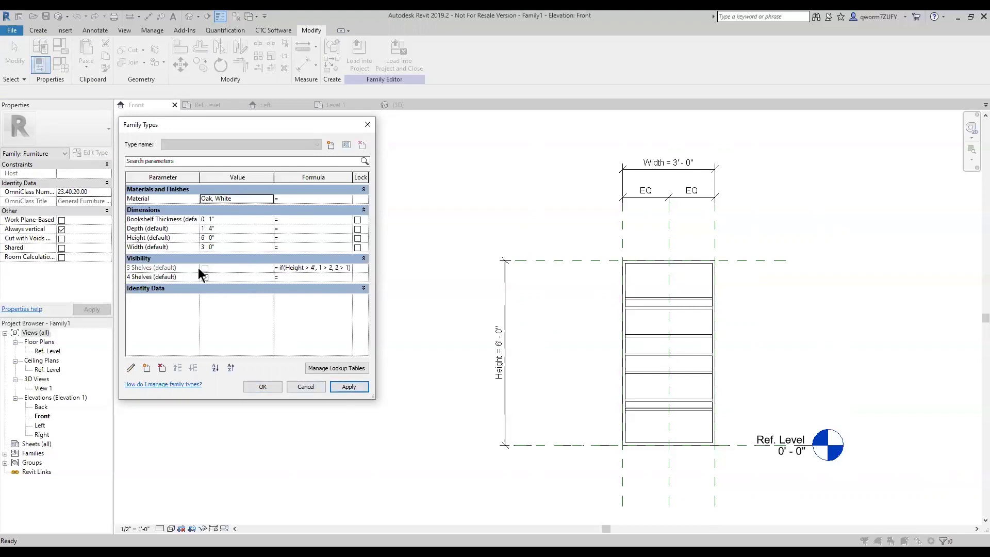
Step: Give 4 Shelves the opposite formula if(Height < 4', 1 > 2, 2 > 1) and apply
{"action": "left_click", "coordinate": [299, 277]}
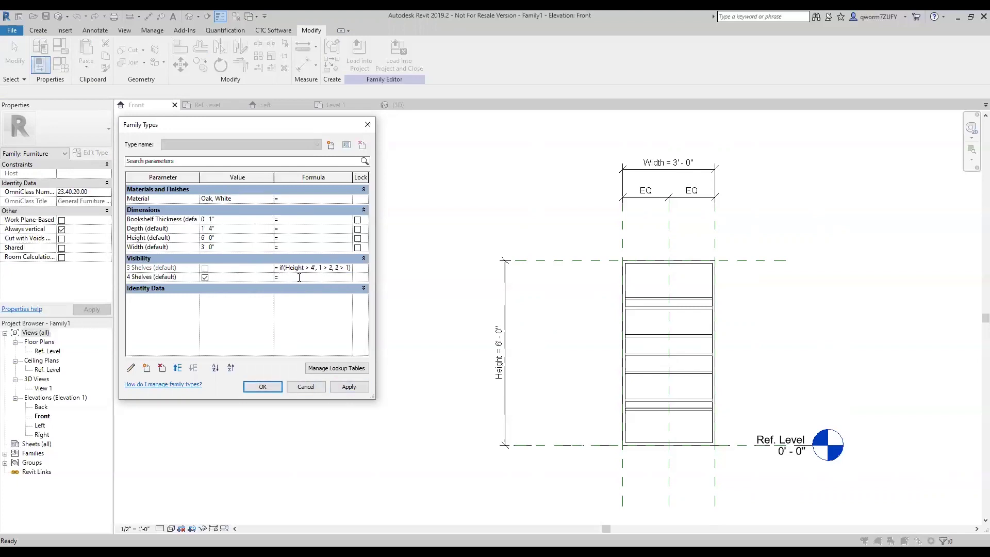
{"action": "type", "text": "if(Height > 4', 1 > 2, 2 > 1)"}
{"action": "double_click", "coordinate": [308, 278]}
{"action": "type", "text": "<"}
{"action": "key", "text": "Return"}
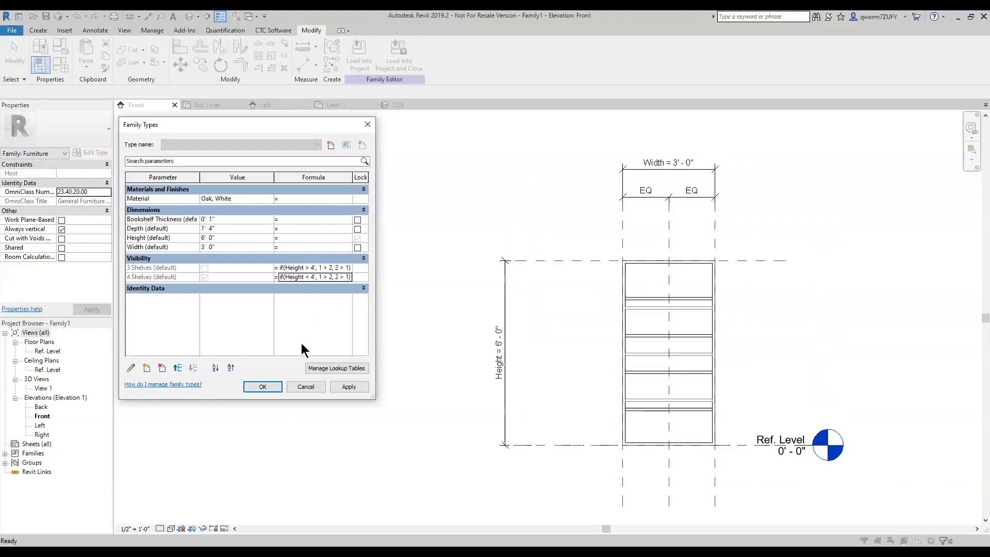
{"action": "left_click", "coordinate": [334, 386]}
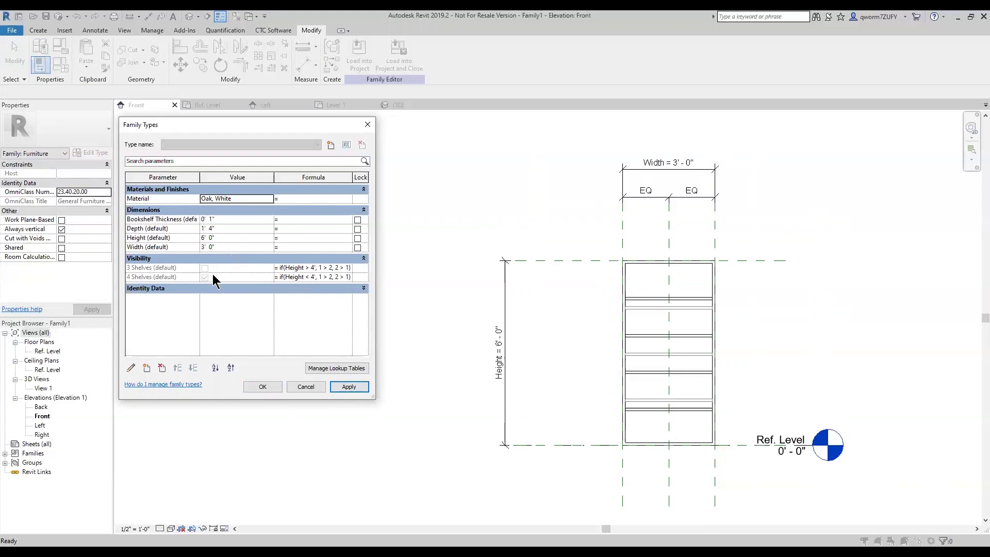
Step: Flex the bookshelf Height to 3' and then 6', applying each to test the shelves
{"action": "left_click", "coordinate": [224, 237]}
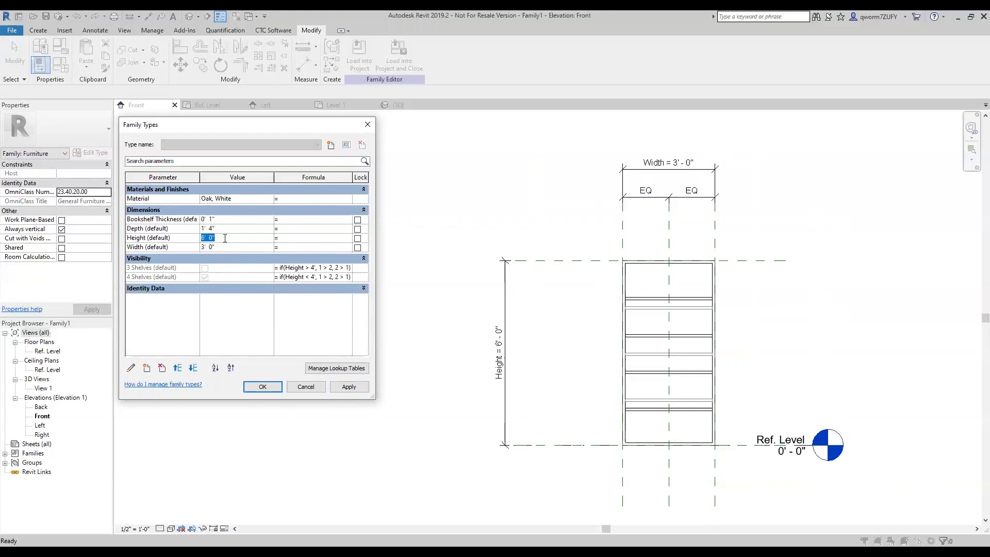
{"action": "type", "text": "3"}
{"action": "key", "text": "Tab"}
{"action": "left_click", "coordinate": [349, 387]}
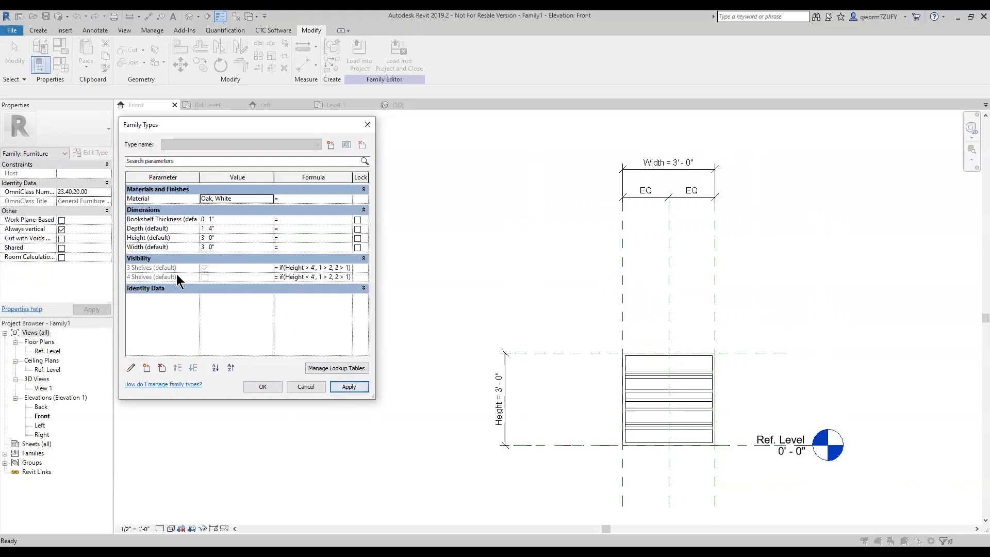
{"action": "left_click", "coordinate": [228, 237]}
{"action": "type", "text": "6"}
{"action": "key", "text": "Tab"}
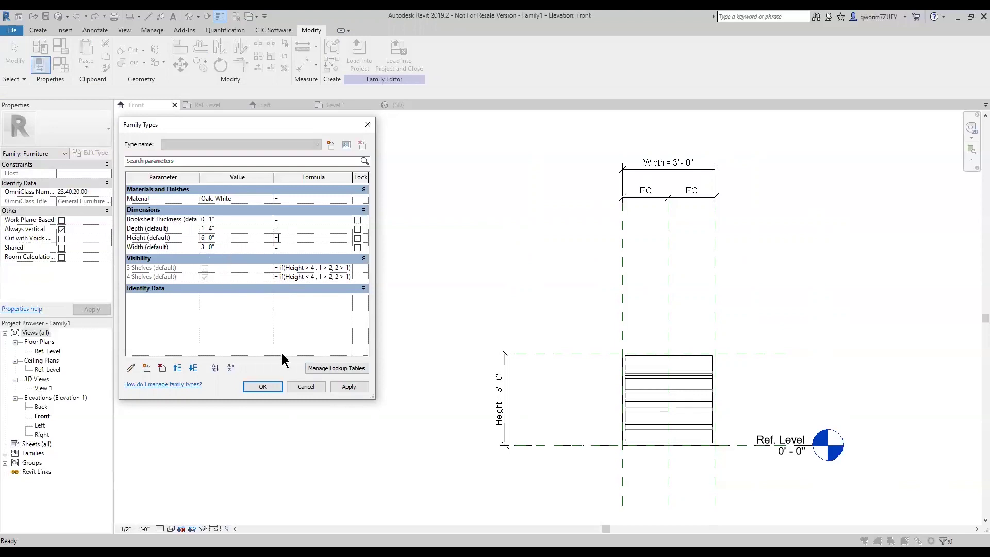
{"action": "left_click", "coordinate": [348, 387]}
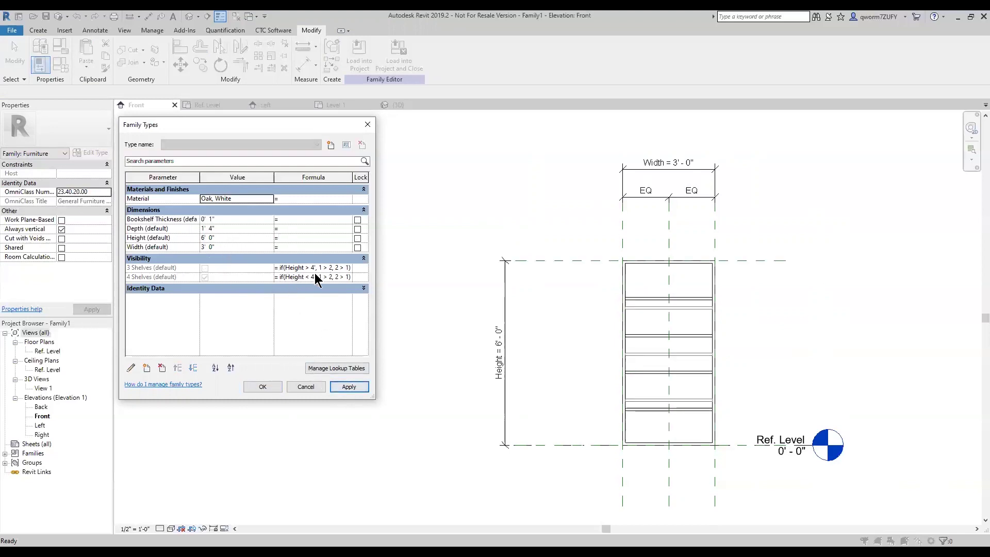
Step: Set the default Height to 4'
{"action": "left_click", "coordinate": [233, 238]}
{"action": "double_click", "coordinate": [225, 237]}
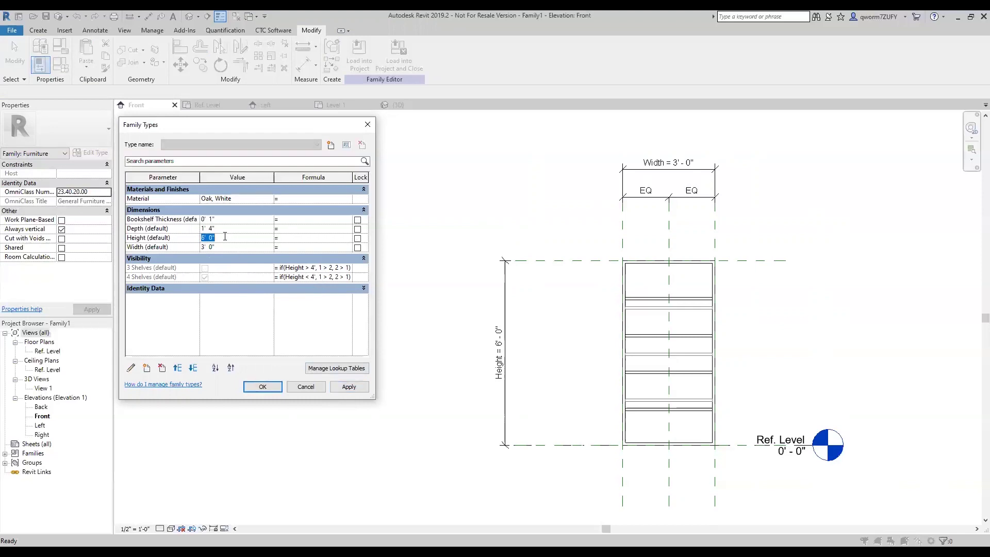
{"action": "type", "text": "4"}
{"action": "key", "text": "Tab"}
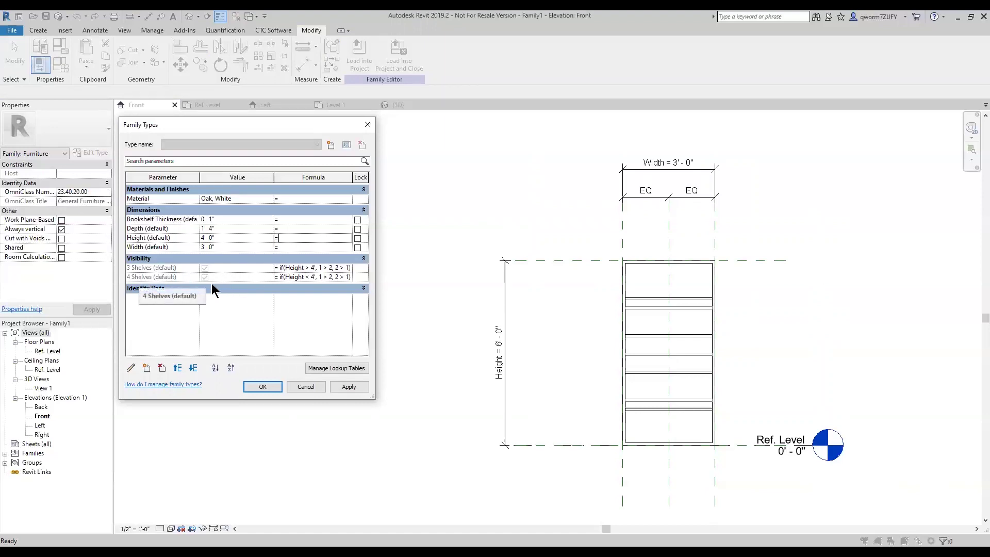
Step: Change the 4 Shelves formula to compare Height < 4' 1" and apply it
{"action": "left_click", "coordinate": [318, 279]}
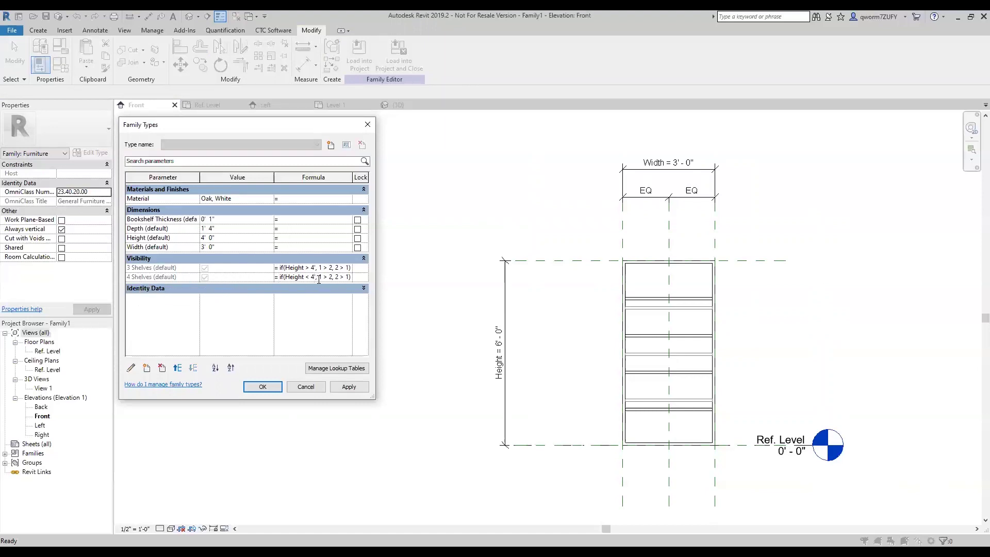
{"action": "key", "text": "BackSpace"}
{"action": "type", "text": "1\","}
{"action": "left_click", "coordinate": [339, 386]}
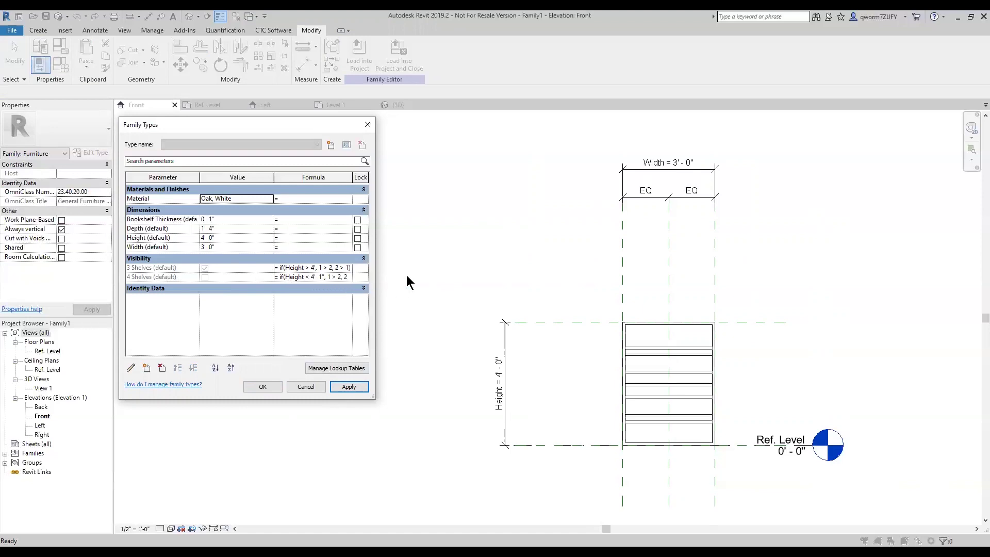
Step: Retest Height at 6' then 4', and accept the Family Types changes
{"action": "left_click", "coordinate": [245, 237]}
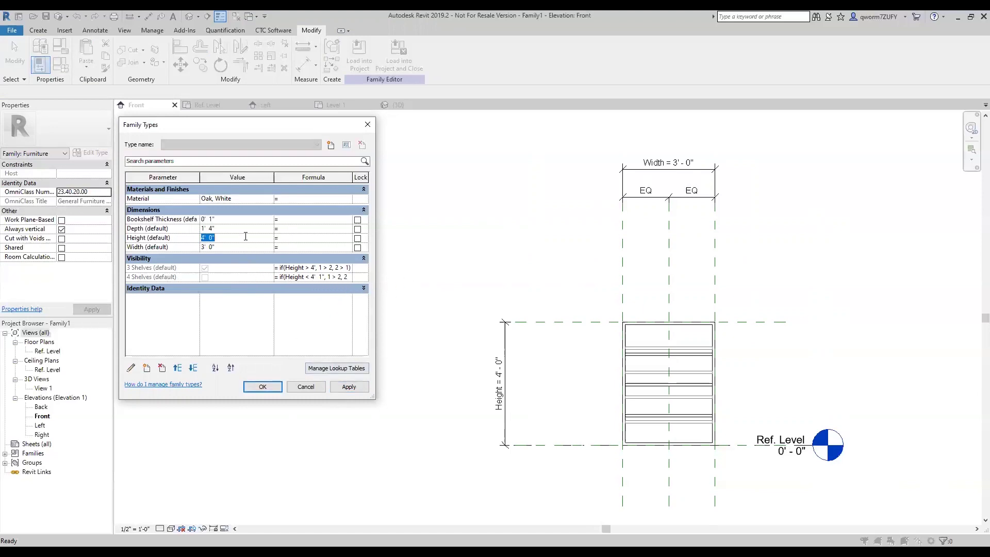
{"action": "type", "text": "6"}
{"action": "key", "text": "Tab"}
{"action": "left_click", "coordinate": [232, 237]}
{"action": "type", "text": "4"}
{"action": "key", "text": "Tab"}
{"action": "left_click", "coordinate": [262, 387]}
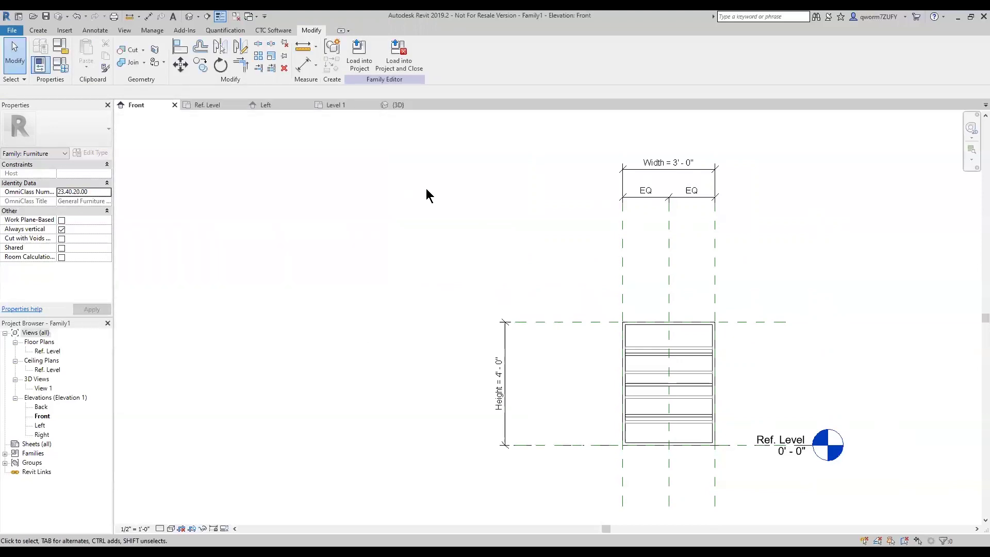
Step: Load the bookshelf family into Project4, overwriting the existing version and its parameter values
{"action": "left_click", "coordinate": [359, 54]}
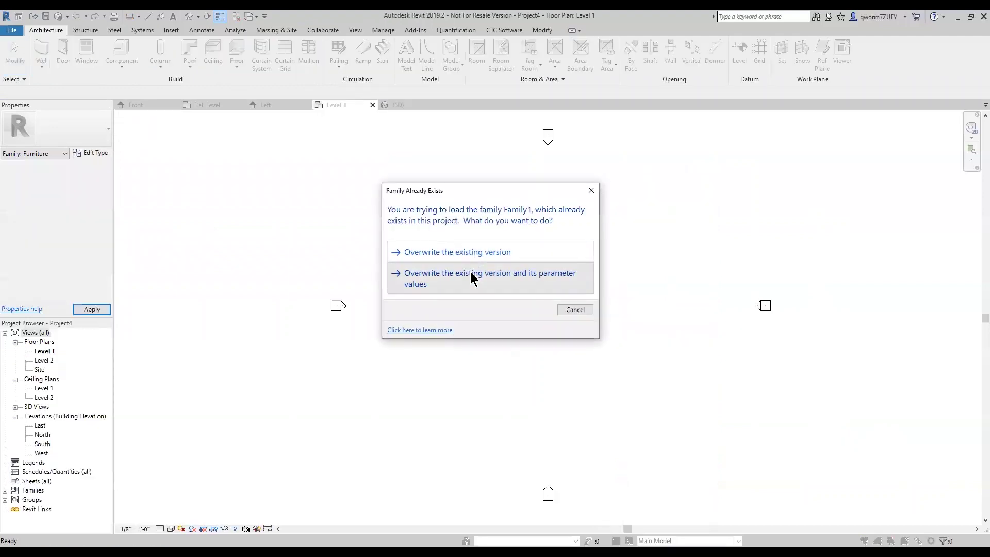
{"action": "left_click", "coordinate": [473, 273]}
Step: Show the project's {3D} view in the Realistic visual style
{"action": "left_click", "coordinate": [402, 104]}
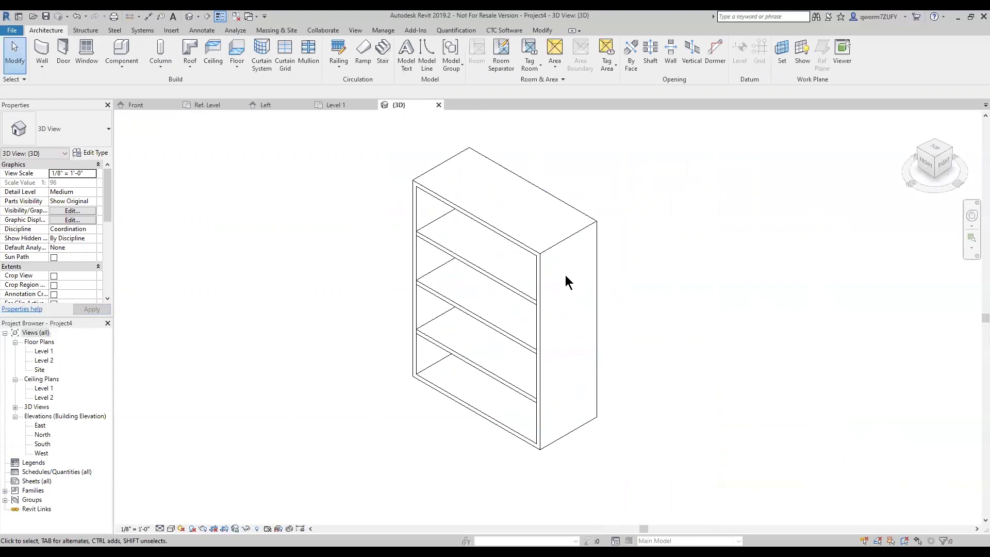
{"action": "left_click", "coordinate": [175, 526]}
{"action": "left_click", "coordinate": [195, 508]}
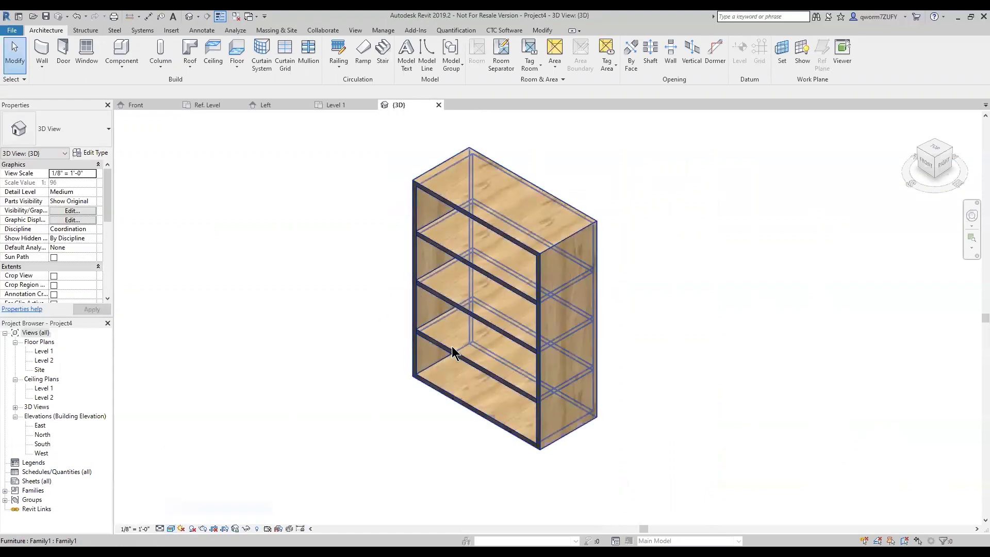
Step: Set the bookcase Height to 6' 0" and check that its extra shelves appear
{"action": "left_click", "coordinate": [472, 269]}
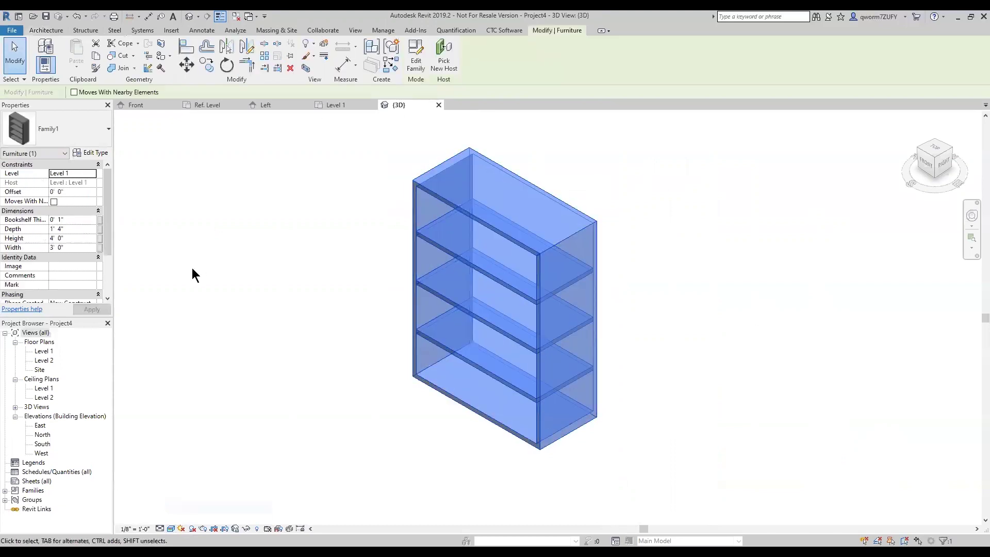
{"action": "left_click", "coordinate": [78, 238]}
{"action": "type", "text": "6"}
{"action": "left_click", "coordinate": [89, 309]}
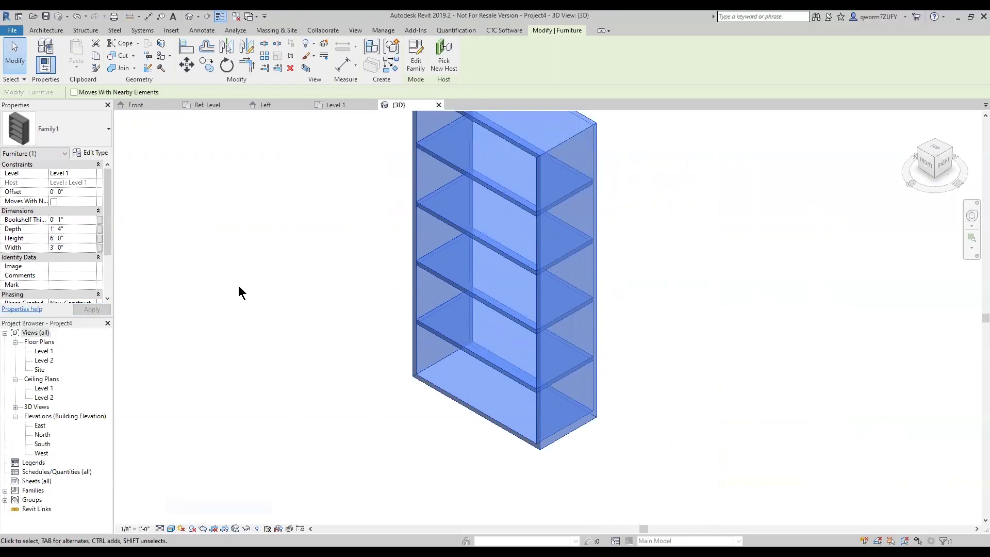
{"action": "left_click", "coordinate": [287, 281]}
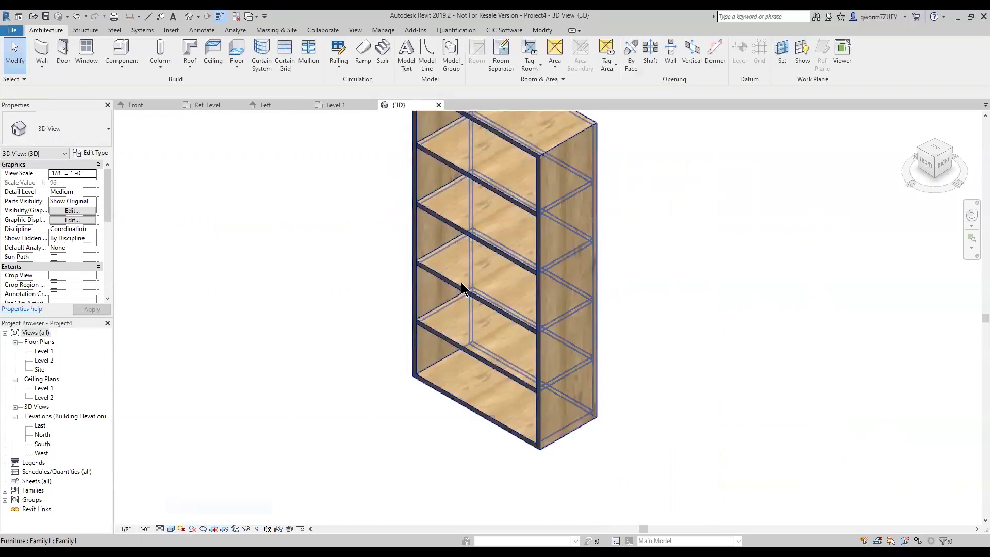
{"action": "middle_click_drag", "start_coordinate": [548, 198], "coordinate": [577, 245]}
{"action": "scroll", "coordinate": [578, 240], "scroll_direction": "down", "scroll_amount": 1}
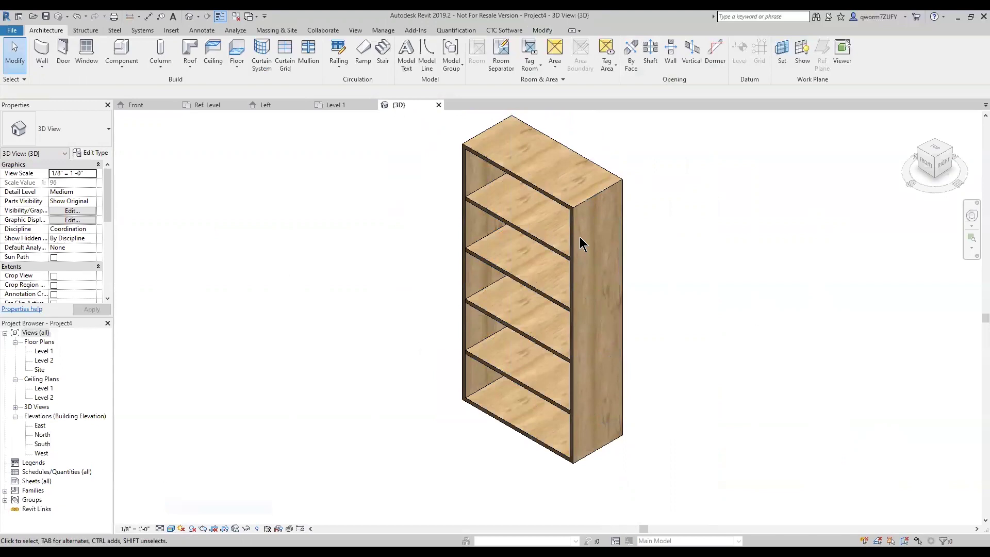